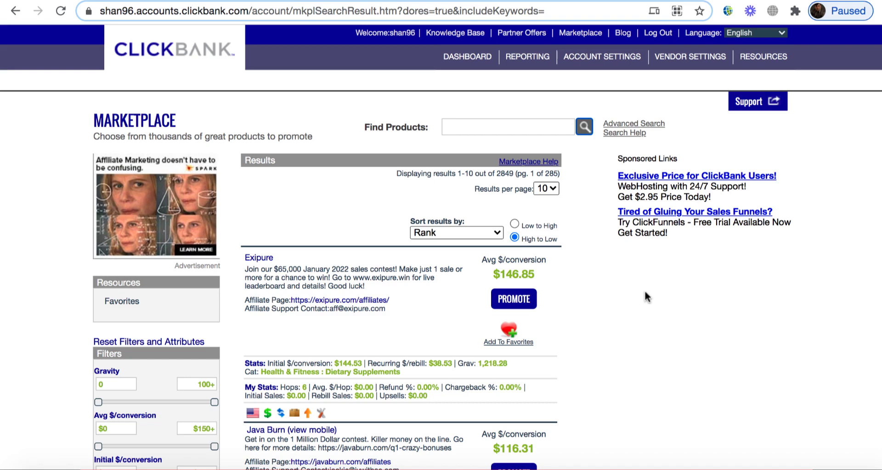
# Look over the Google Trends page, the finished belly fat landing page and the Facebook ad draft
pyautogui.click(245, 1)
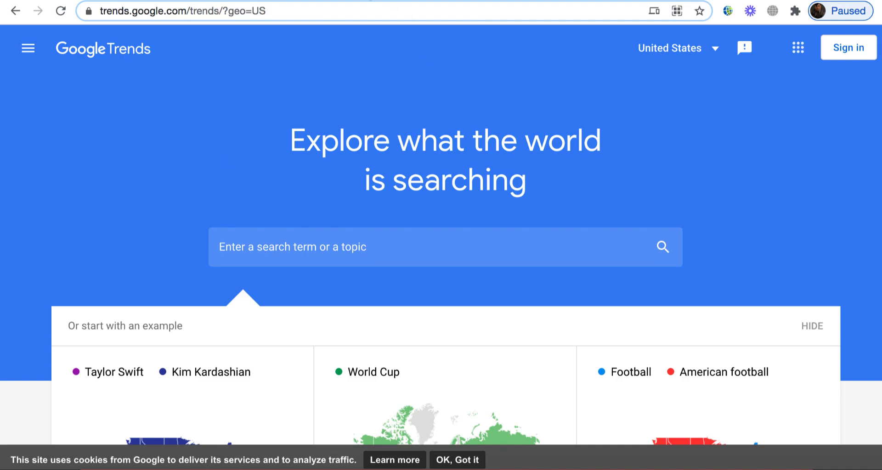
pyautogui.click(368, 1)
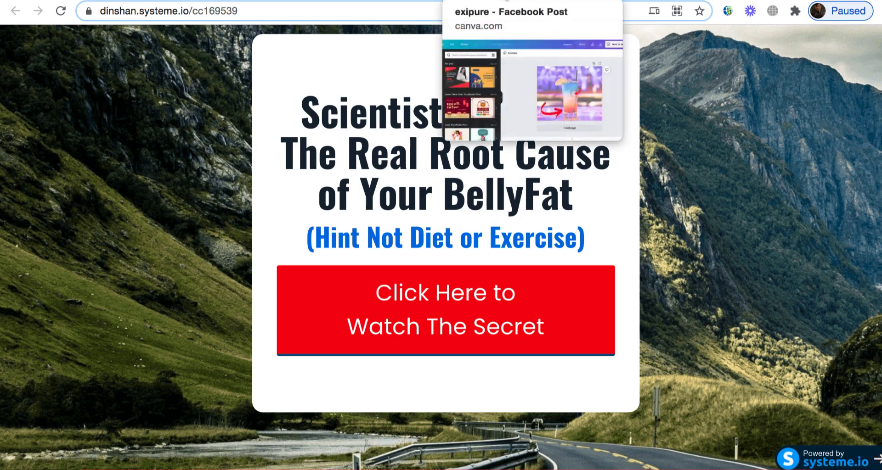
pyautogui.click(483, 1)
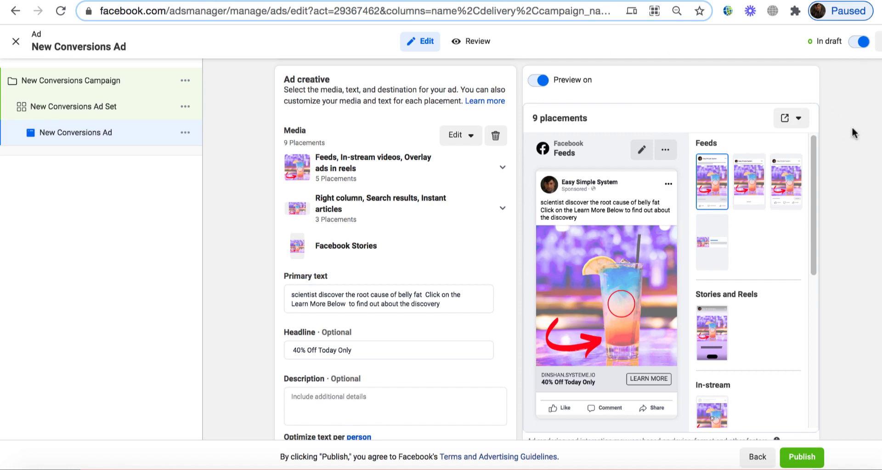
# Switch to the ClickBank marketplace, run a product search without keywords and look through the listed offers
pyautogui.click(184, 1)
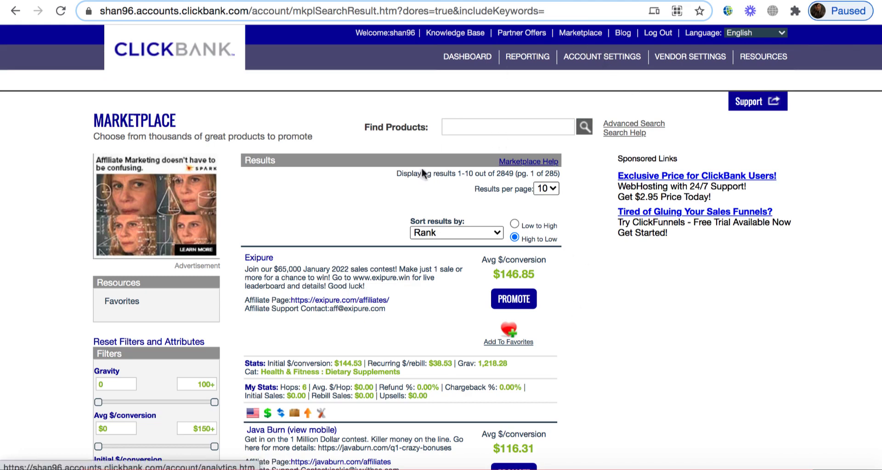
pyautogui.click(584, 126)
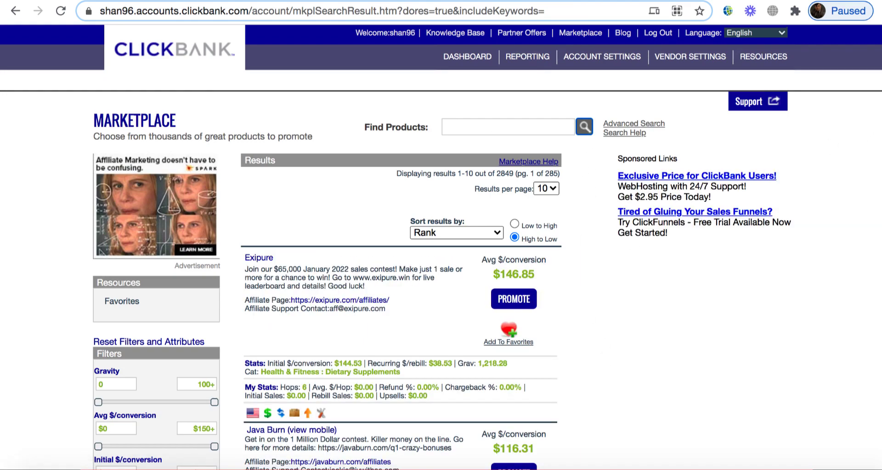
pyautogui.scroll(-6, 326, 246)
pyautogui.scroll(6, 325, 246)
# Search Google Trends for exipure and examine its United States interest over time and by subregion
pyautogui.click(247, 1)
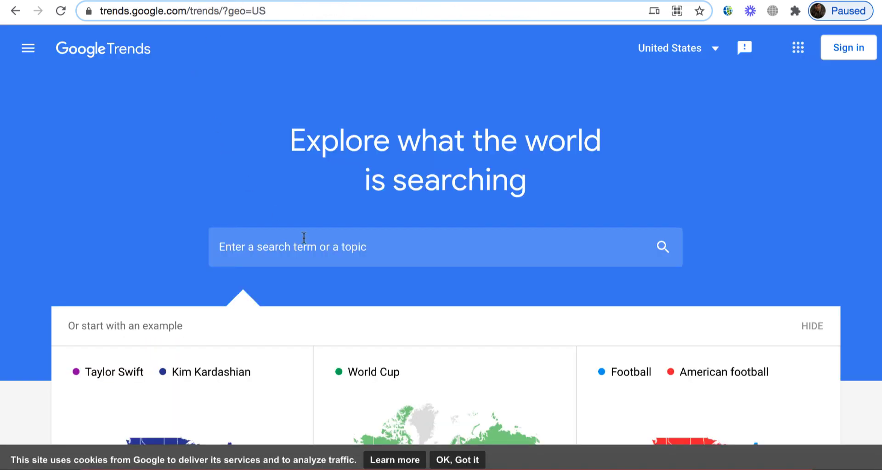
pyautogui.click(367, 248)
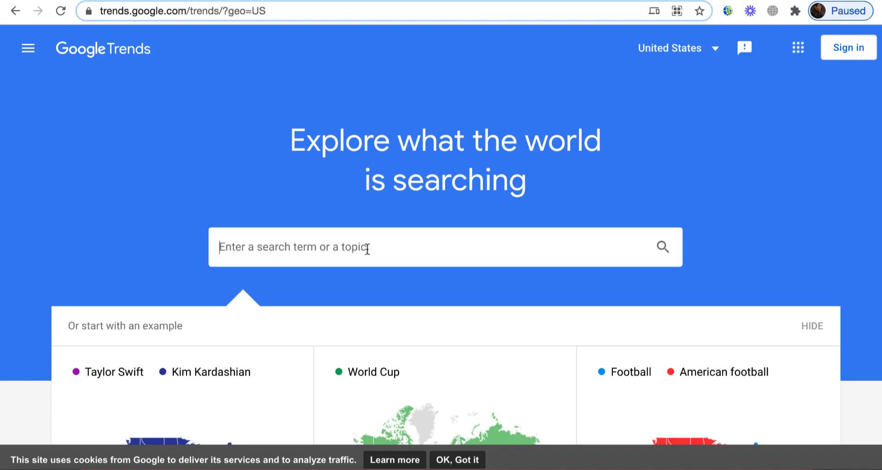
pyautogui.write('exipure')
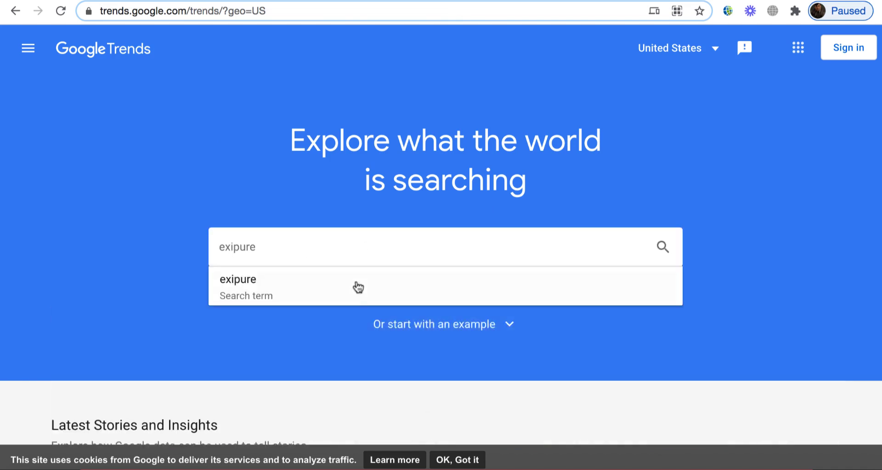
pyautogui.click(291, 296)
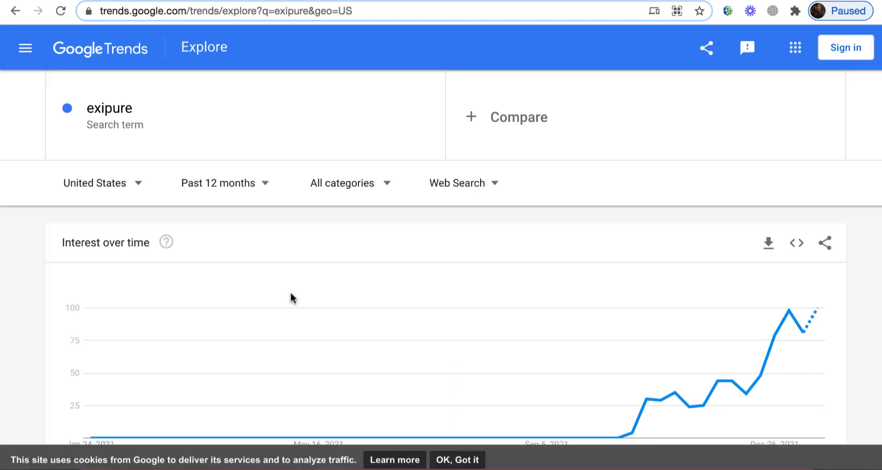
pyautogui.scroll(-3, 802, 183)
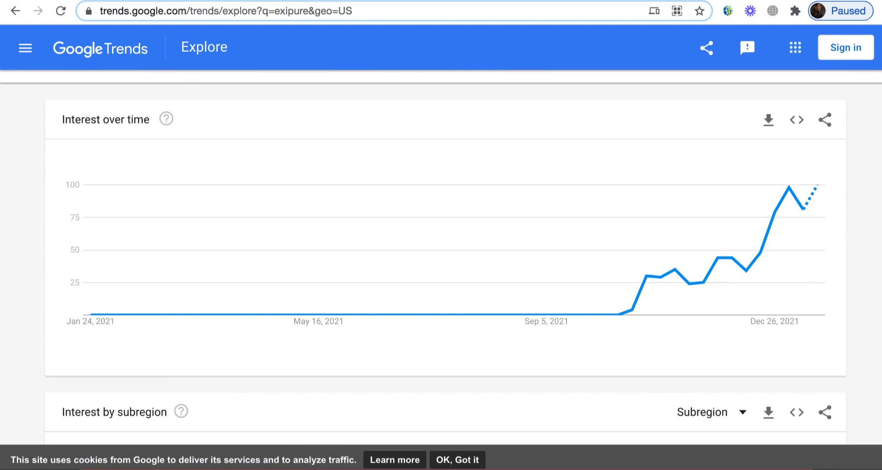
pyautogui.scroll(-4, 441, 276)
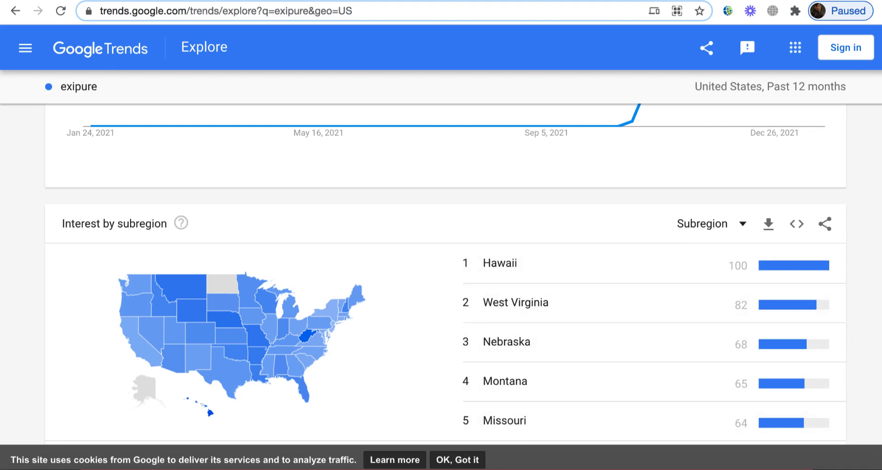
pyautogui.scroll(4, 445, 274)
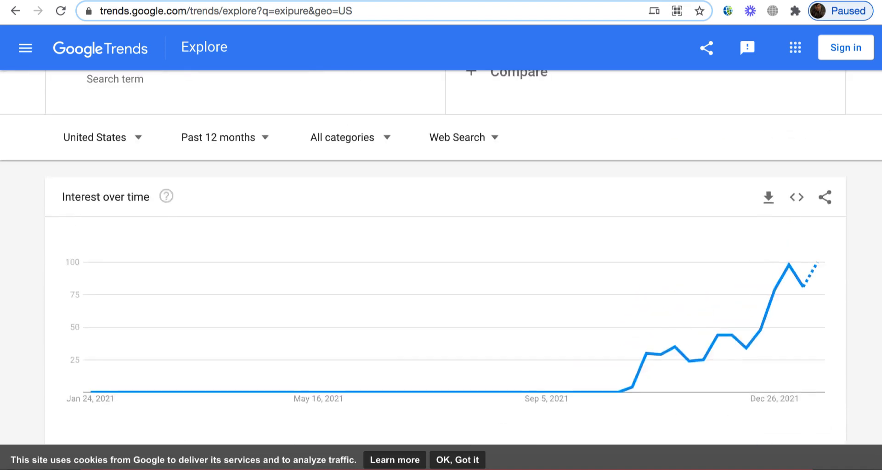
pyautogui.scroll(3, 446, 266)
pyautogui.moveTo(784, 329)
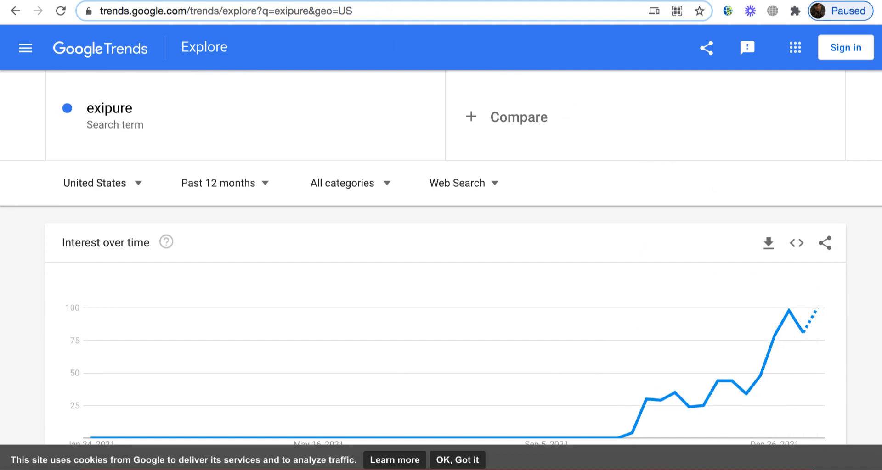
# Sign in to systeme.io and create a Build an audience funnel named exipure
pyautogui.click(370, 3)
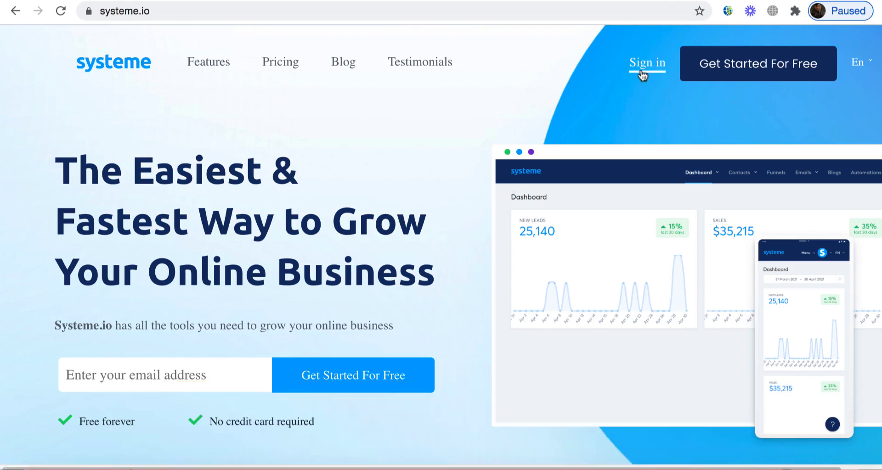
pyautogui.click(641, 75)
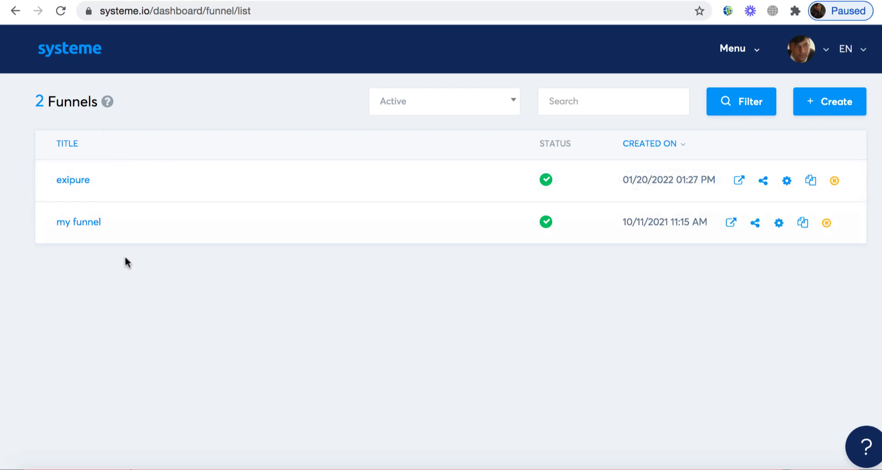
pyautogui.click(819, 104)
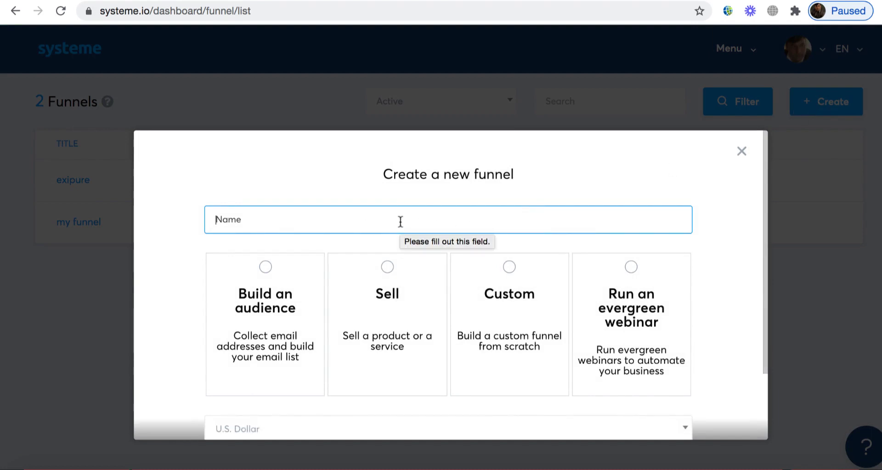
pyautogui.write('exipure')
pyautogui.scroll(-3, 768, 276)
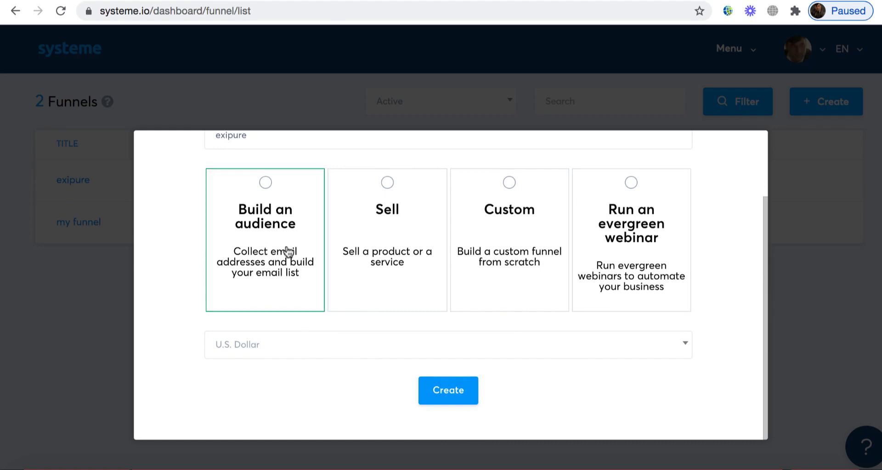
pyautogui.click(266, 182)
pyautogui.click(448, 391)
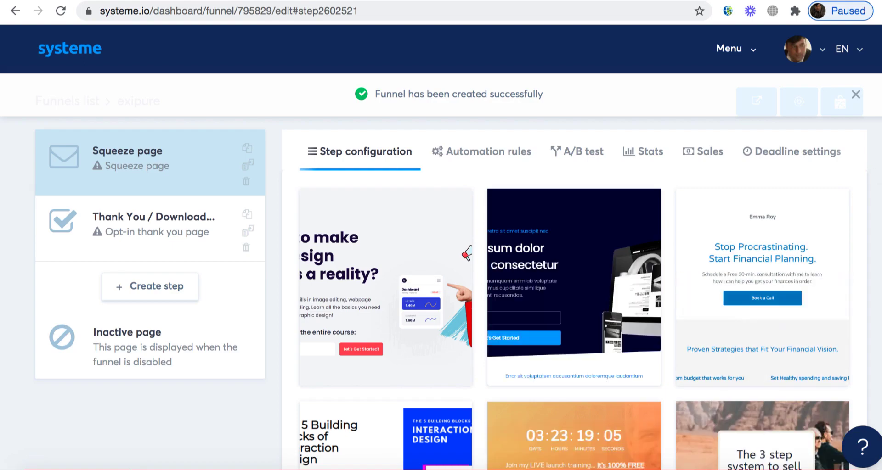
# Choose the mountain-background "The 3 step system to sell on autopilot!" template for the squeeze page and open it for editing
pyautogui.scroll(-9, 574, 275)
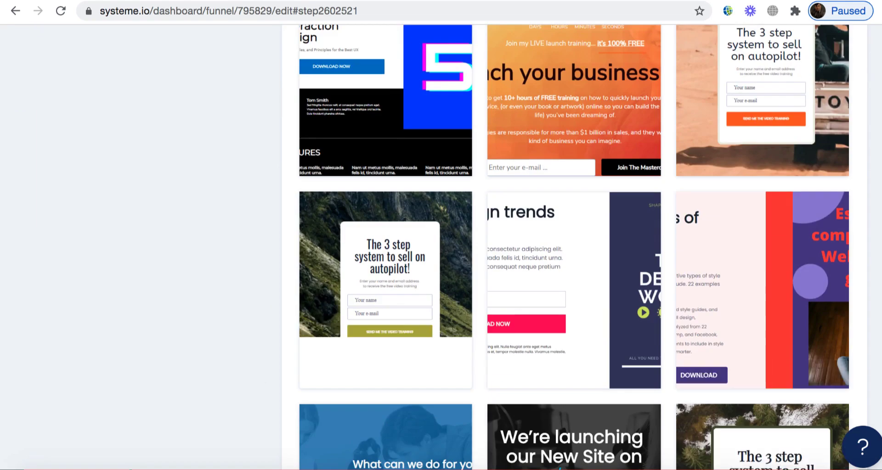
pyautogui.scroll(-2, 574, 247)
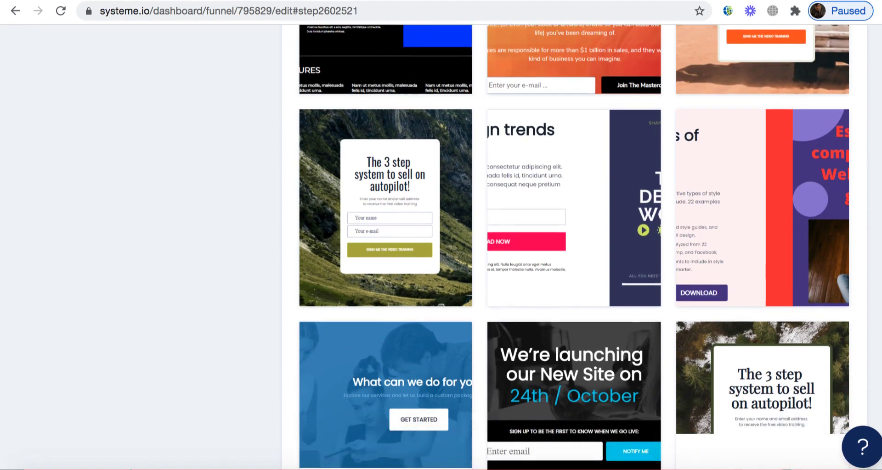
pyautogui.scroll(-1, 391, 170)
pyautogui.moveTo(393, 173)
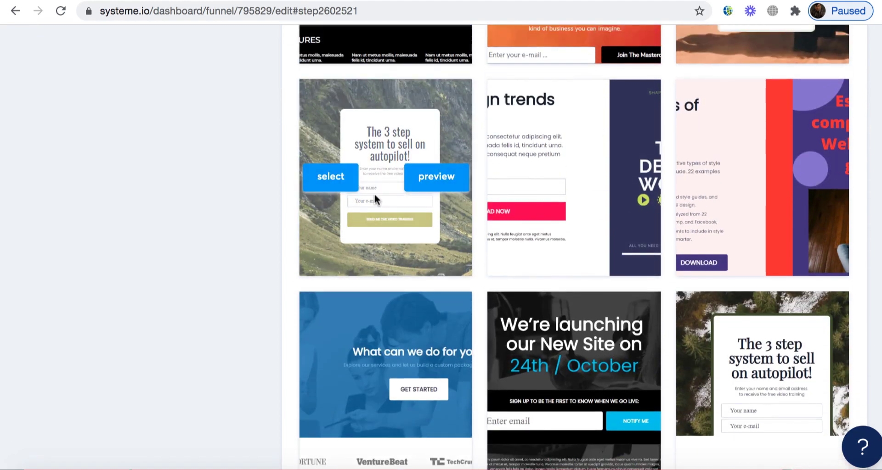
pyautogui.click(346, 177)
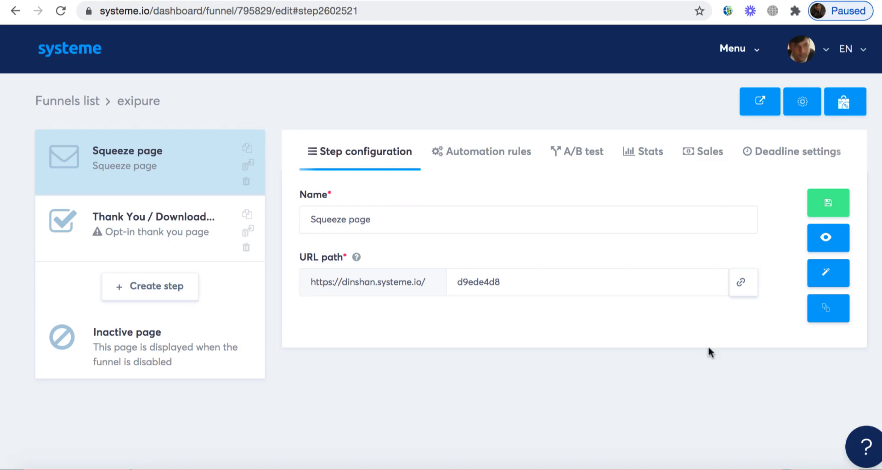
pyautogui.click(823, 280)
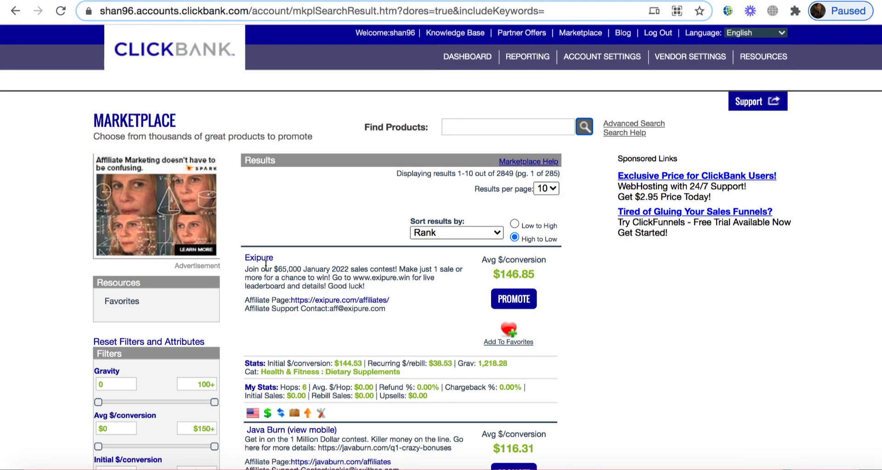
# Open the Exipure sales page from its ClickBank marketplace listing and read through the offer
pyautogui.click(259, 259)
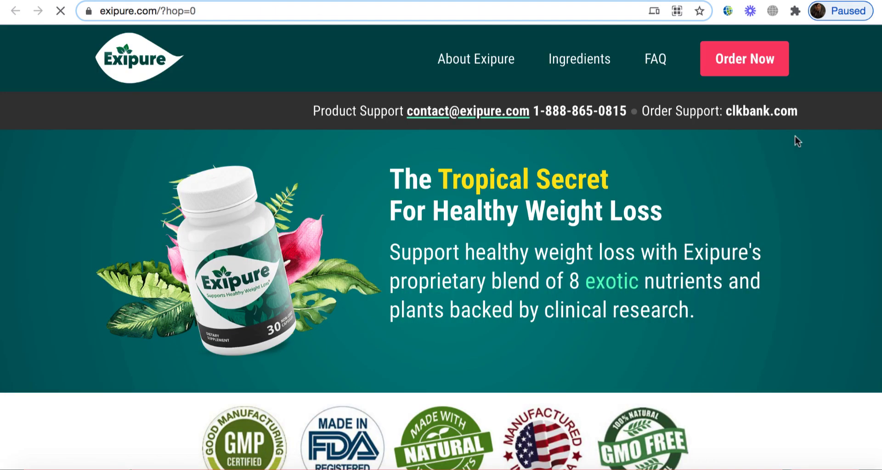
pyautogui.scroll(-1, 441, 280)
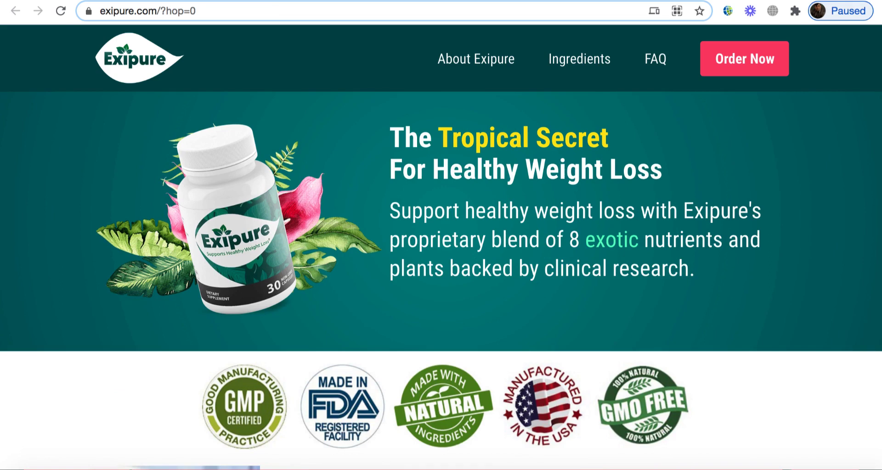
pyautogui.scroll(-7, 441, 280)
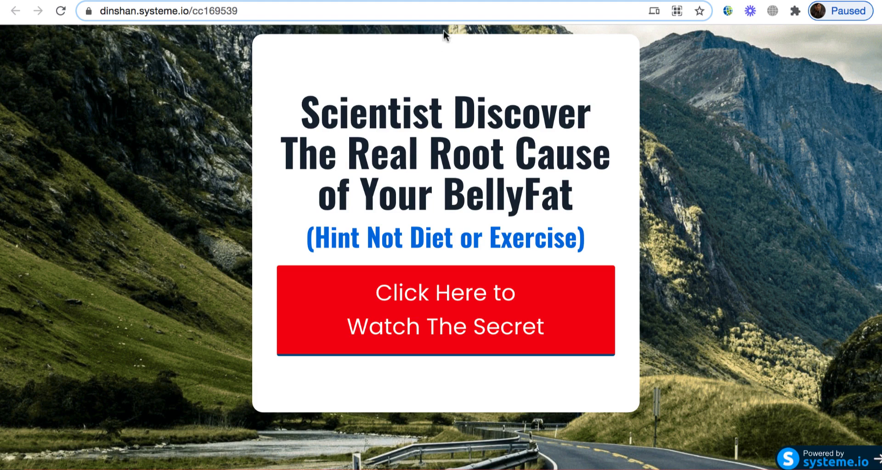
# Switch to the systeme.io page editor and set the top margin of the white content row to 50
pyautogui.click(771, 2)
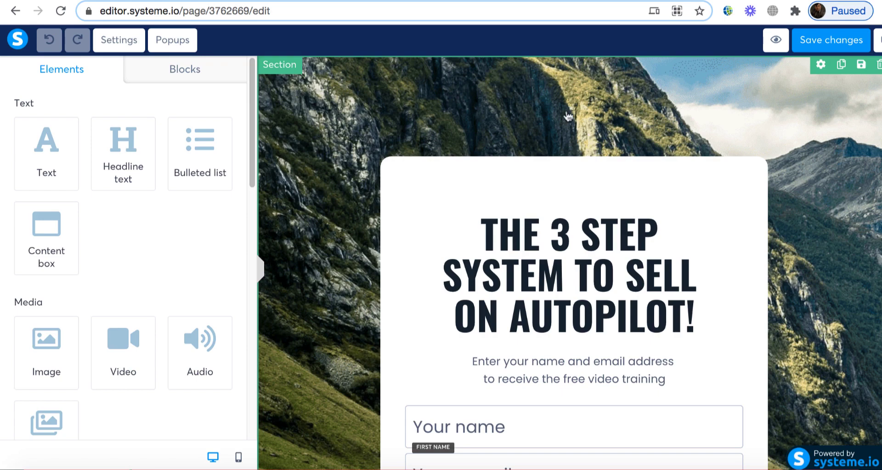
pyautogui.click(399, 161)
pyautogui.scroll(-2, 399, 161)
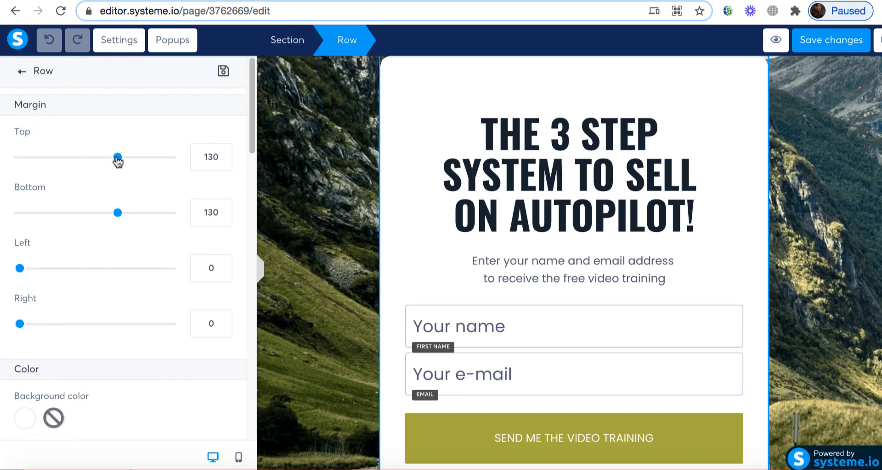
pyautogui.moveTo(118, 158); pyautogui.dragTo(59, 159)
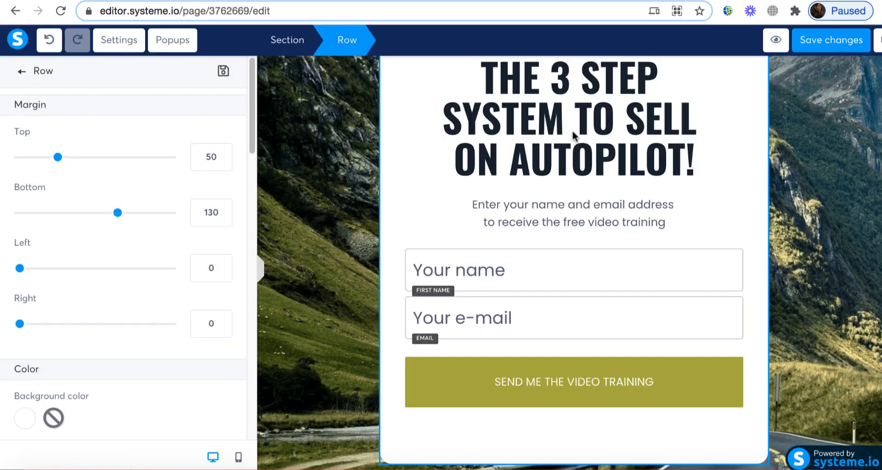
# Replace the headline text with "Scientist Discover The Real Root Cause of BellyFat"
pyautogui.click(529, 119)
pyautogui.click(528, 120)
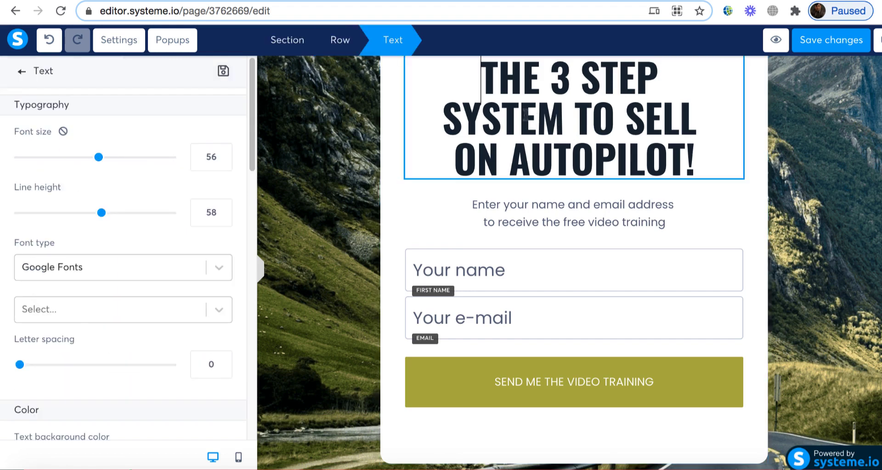
pyautogui.moveTo(481, 76); pyautogui.dragTo(649, 102)
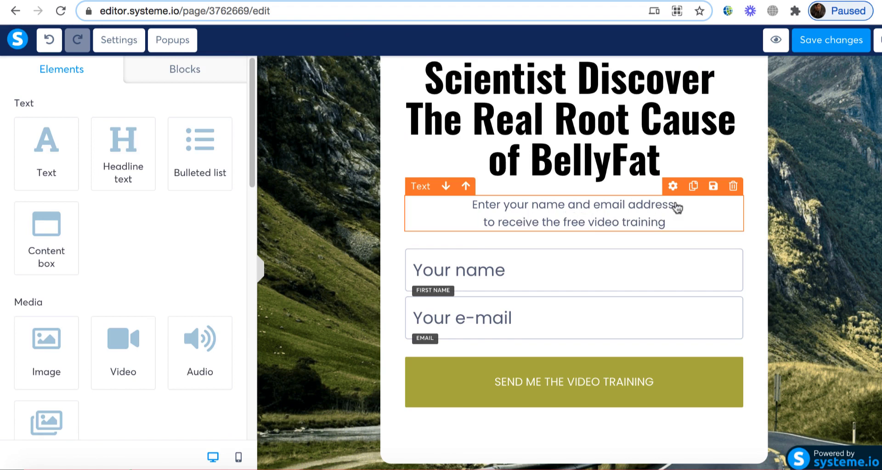
# Delete the instruction text under the headline and the name and e-mail form inputs
pyautogui.click(732, 188)
pyautogui.click(569, 91)
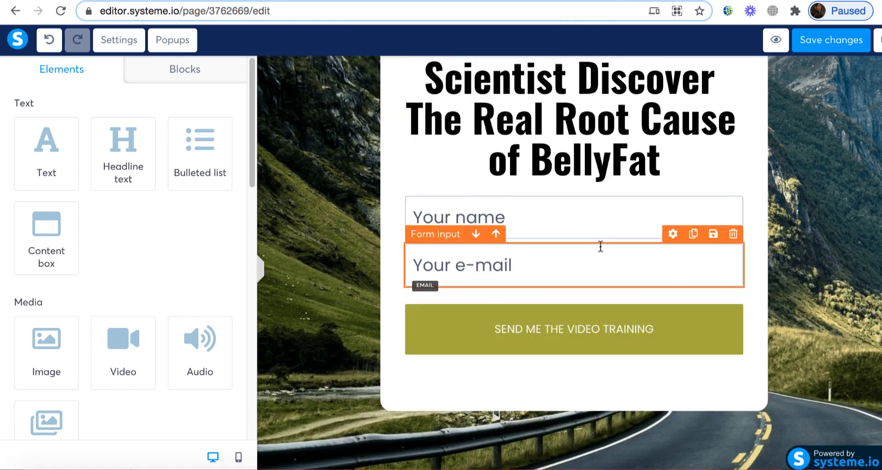
pyautogui.click(733, 187)
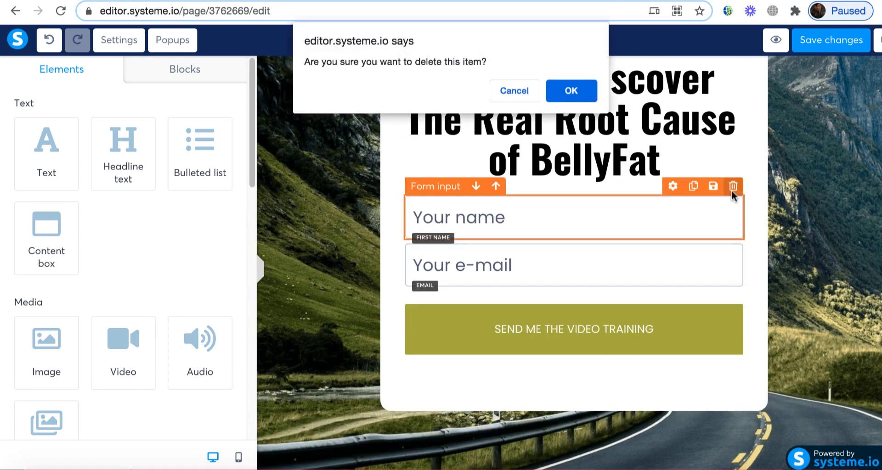
pyautogui.click(569, 92)
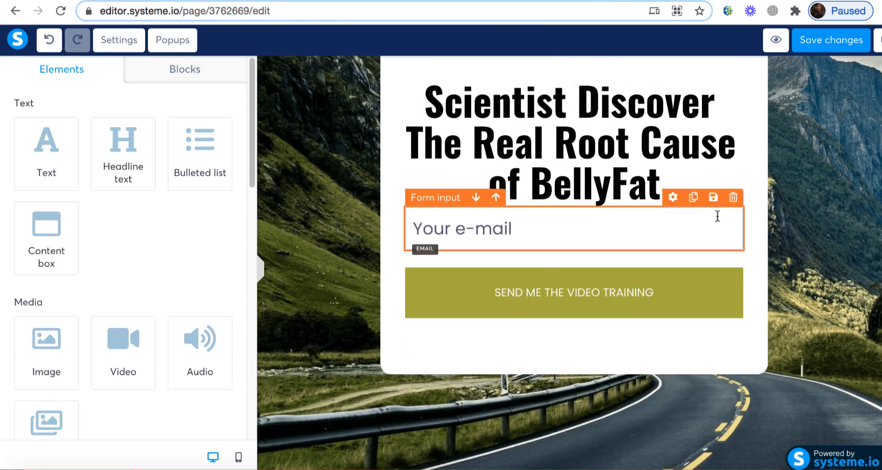
pyautogui.click(733, 198)
pyautogui.click(571, 90)
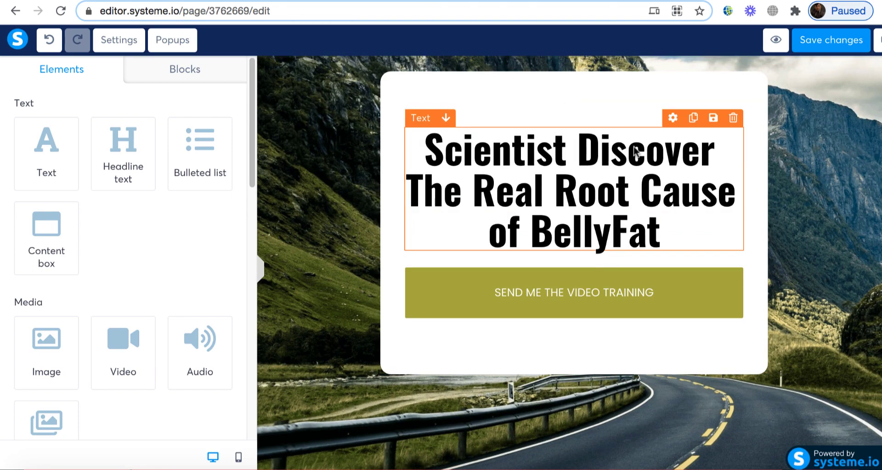
# Duplicate the headline and set the lower copy's font size to 33 and line height to 42
pyautogui.click(693, 118)
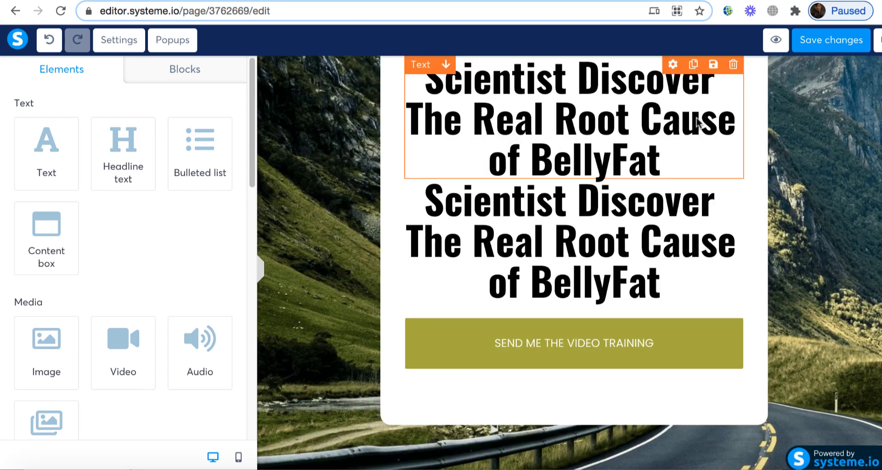
pyautogui.click(476, 212)
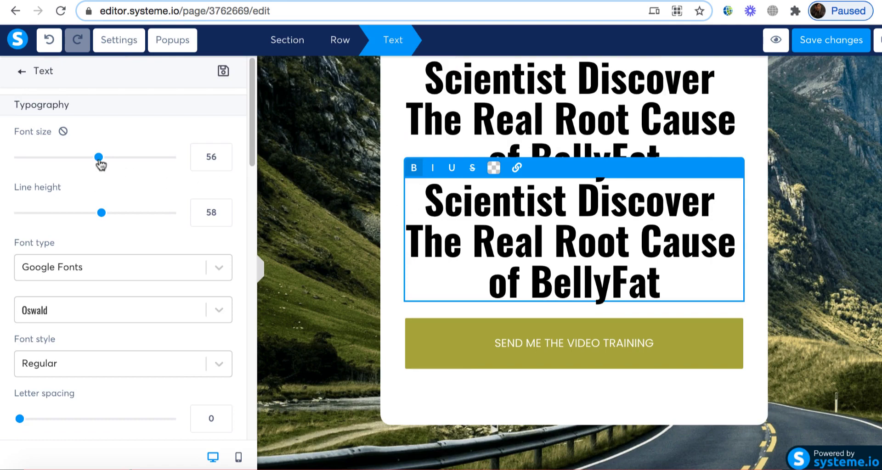
pyautogui.moveTo(99, 157); pyautogui.dragTo(61, 161)
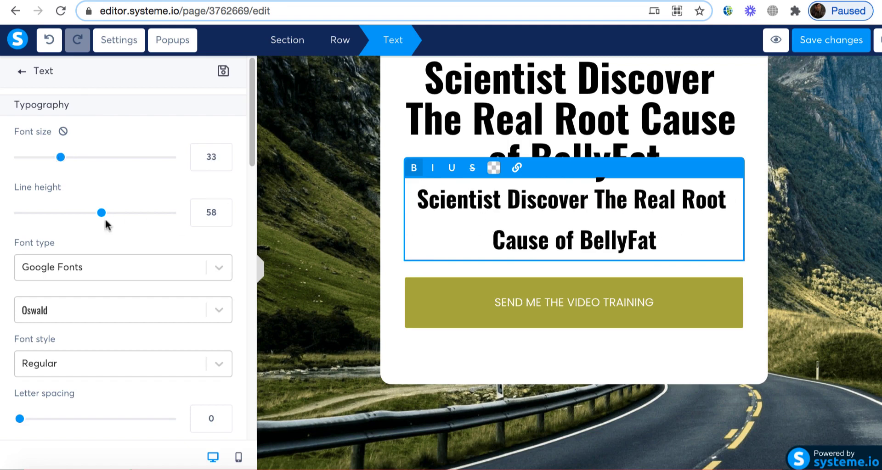
pyautogui.moveTo(103, 215); pyautogui.dragTo(75, 216)
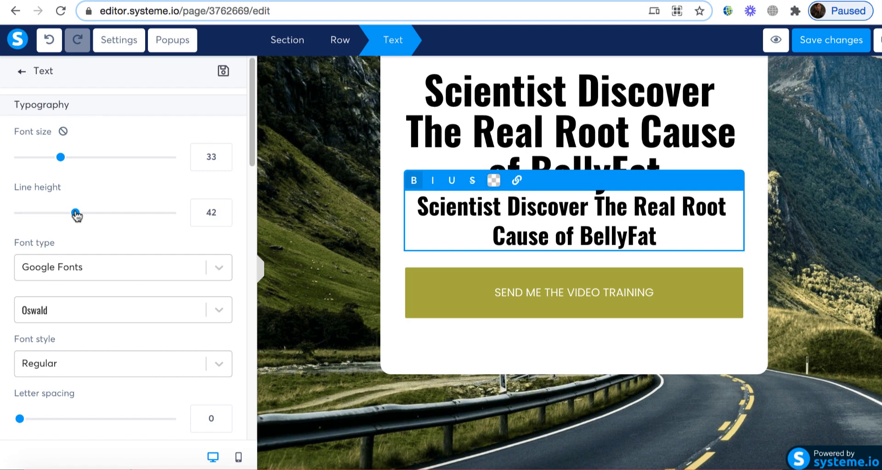
# Check the Exipure sales page's hint line and reword the smaller headline as "(Hint Not Diet or Exercise)" in blue
pyautogui.click(404, 2)
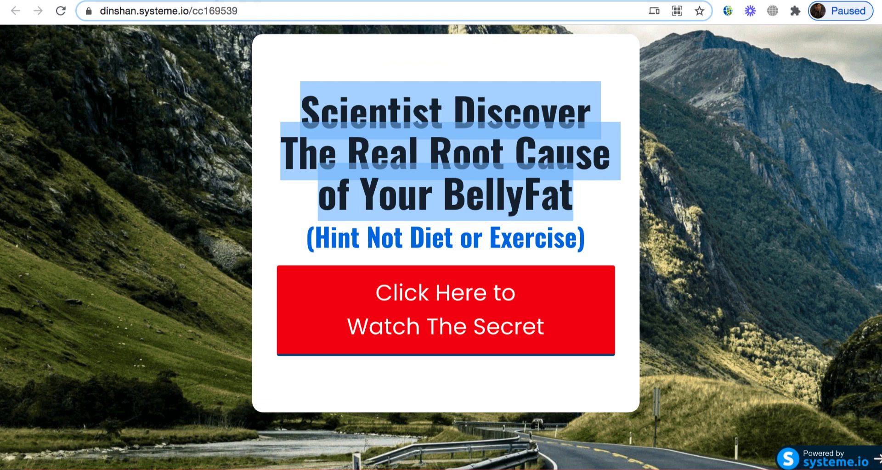
pyautogui.hotkey('ctrl', 'Tab')
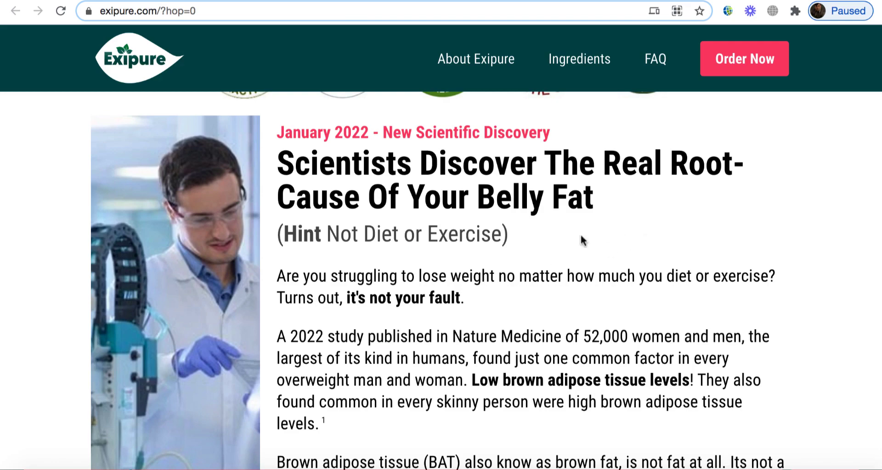
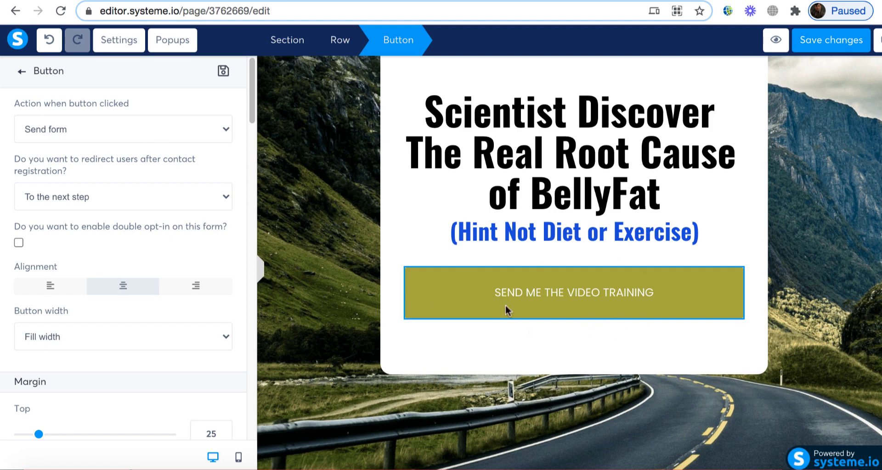
# Generate the HopLink for Exipure from the ClickBank marketplace without a tracking ID and copy it
pyautogui.click(141, 2)
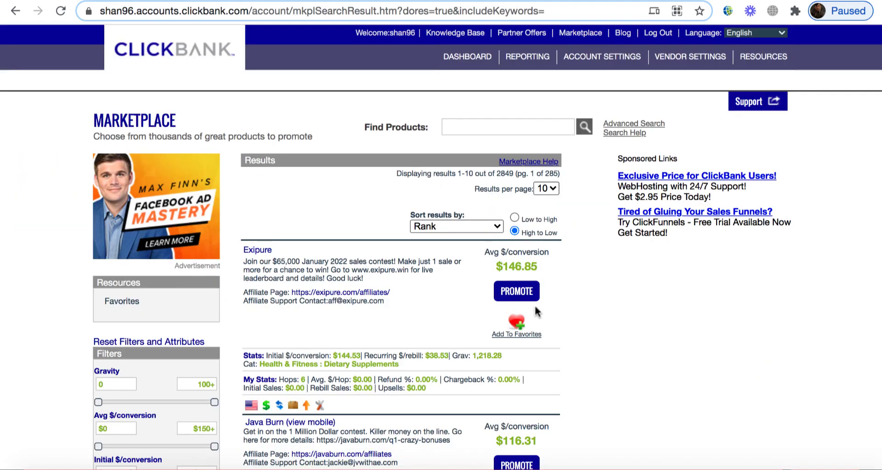
pyautogui.click(517, 294)
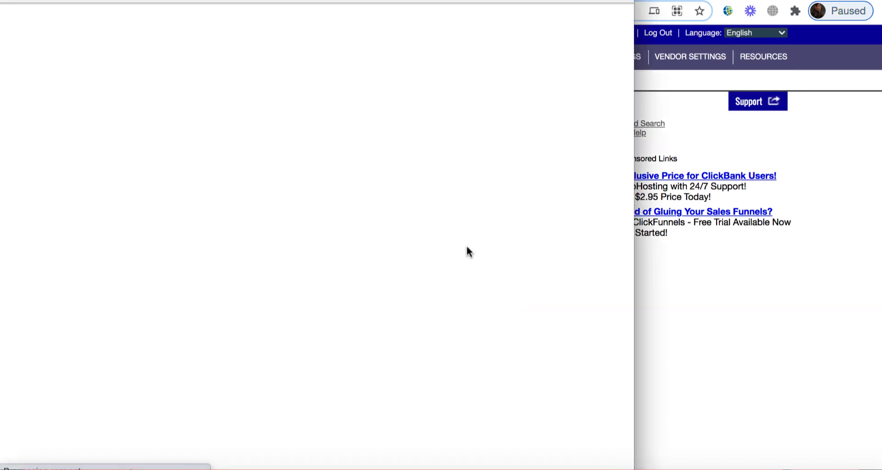
pyautogui.click(315, 158)
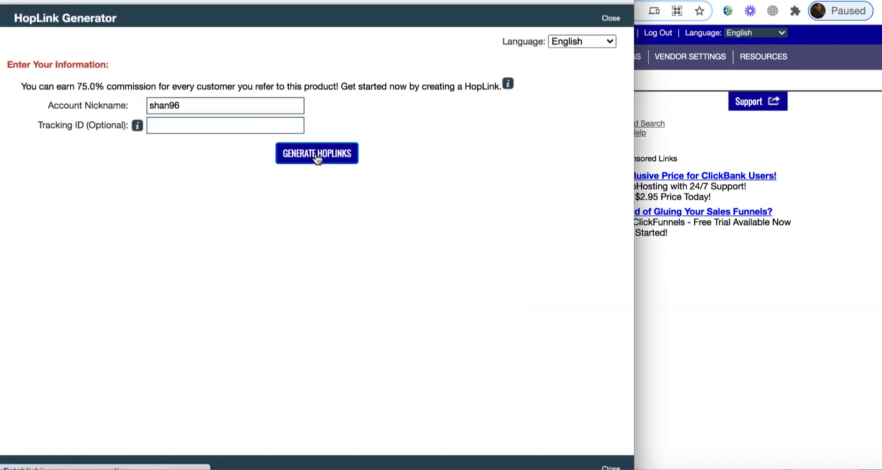
pyautogui.click(569, 254)
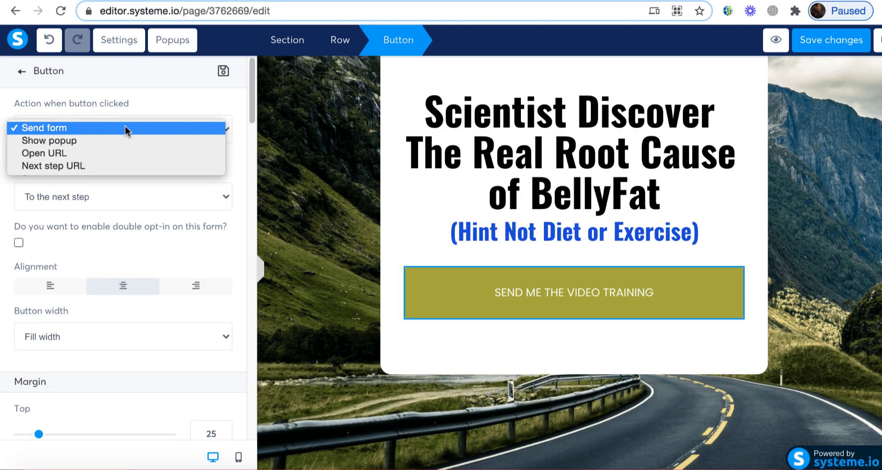
# Set the landing page button's action to Open URL and paste the Exipure HopLink as its address
pyautogui.click(52, 154)
pyautogui.click(77, 132)
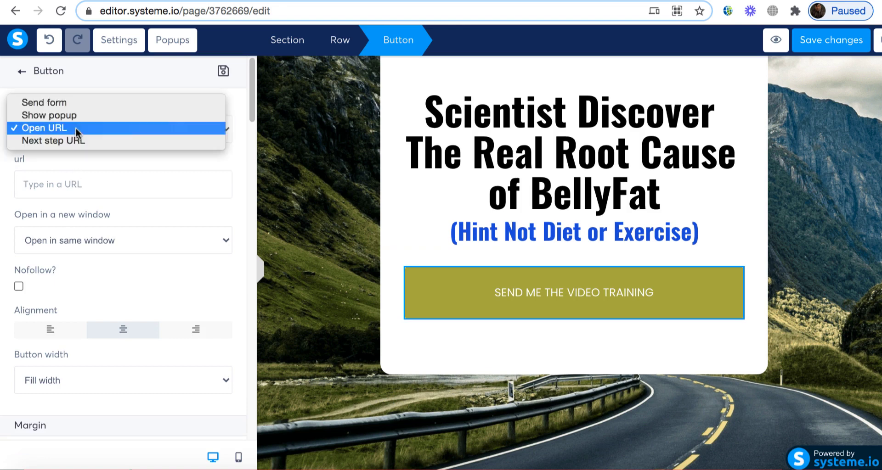
pyautogui.click(77, 132)
pyautogui.click(88, 184)
pyautogui.hotkey('ctrl', 'v')
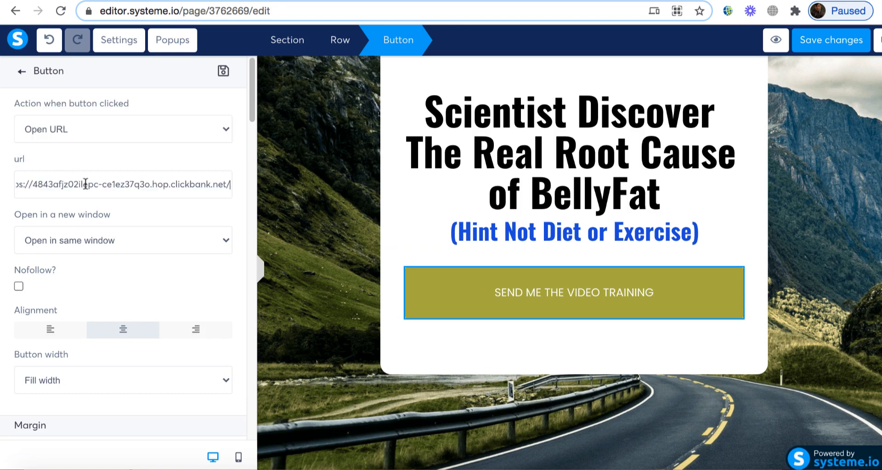
pyautogui.press('Tab')
# Change the button's background color to red F0102A
pyautogui.scroll(-6, 252, 266)
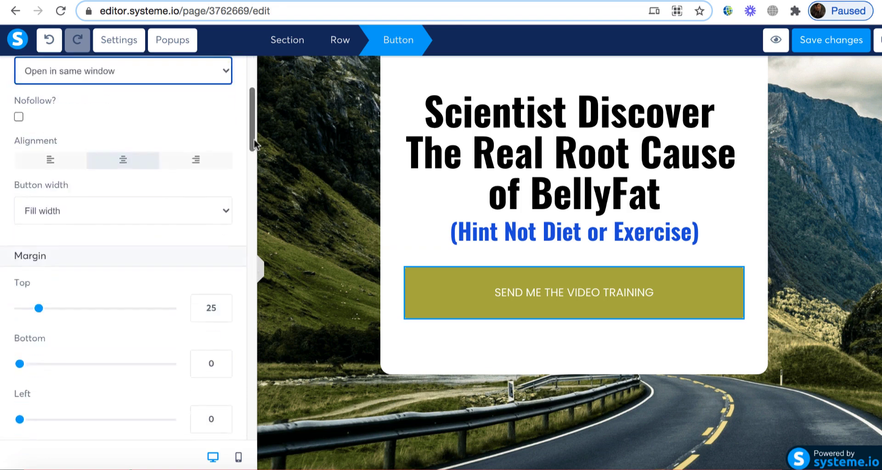
pyautogui.moveTo(255, 172); pyautogui.dragTo(257, 295)
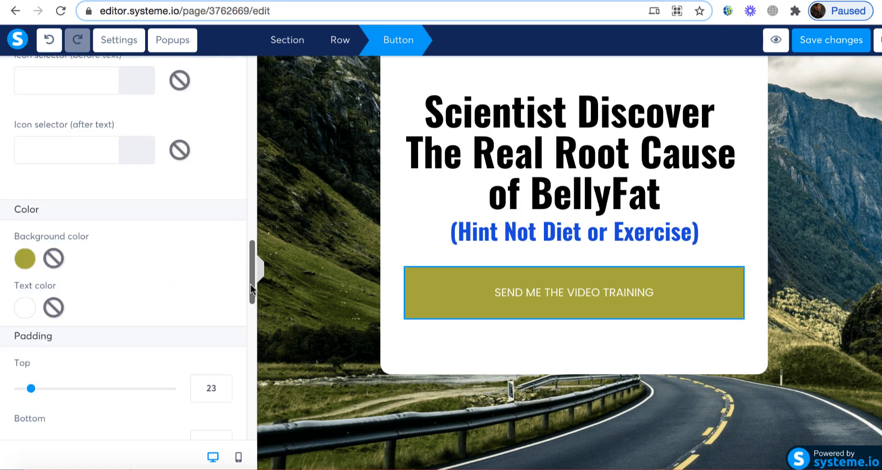
pyautogui.click(25, 259)
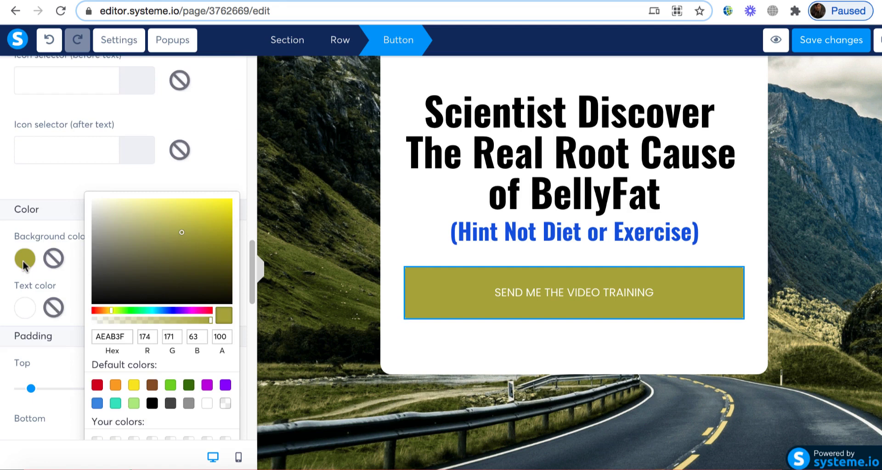
pyautogui.moveTo(111, 310); pyautogui.dragTo(210, 310)
pyautogui.click(224, 207)
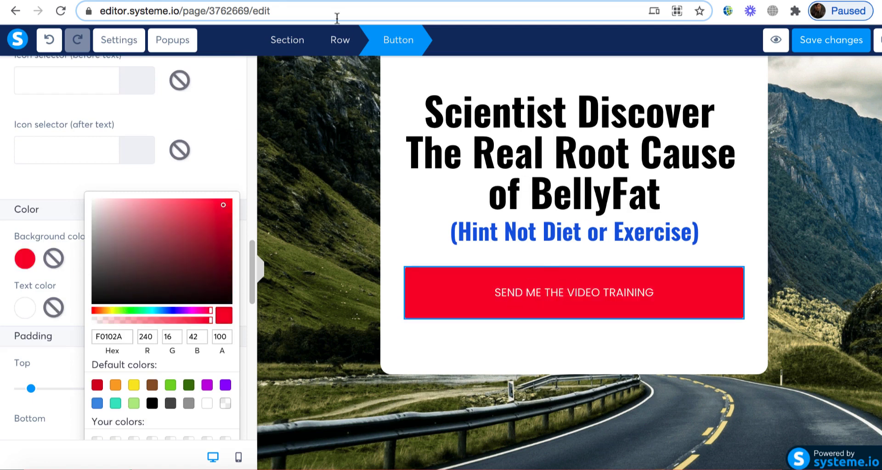
# Replace the button text with "Click Here to Watch The Secret" and enlarge its font
pyautogui.click(460, 278)
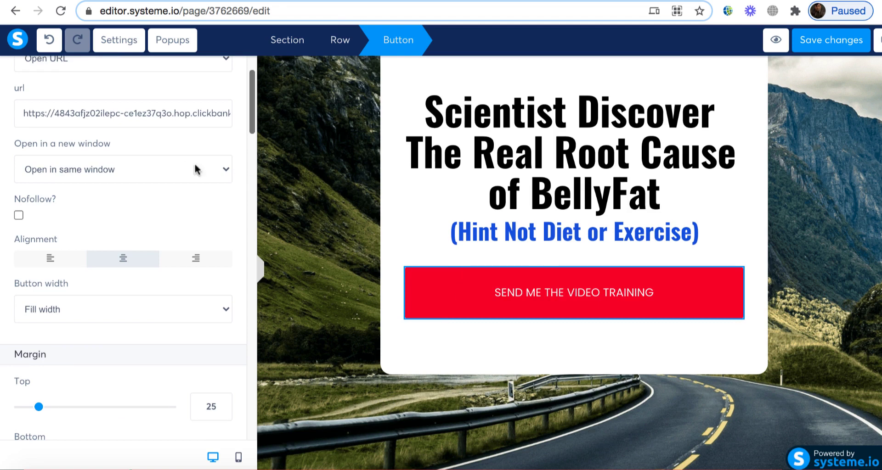
pyautogui.moveTo(252, 110); pyautogui.dragTo(256, 193)
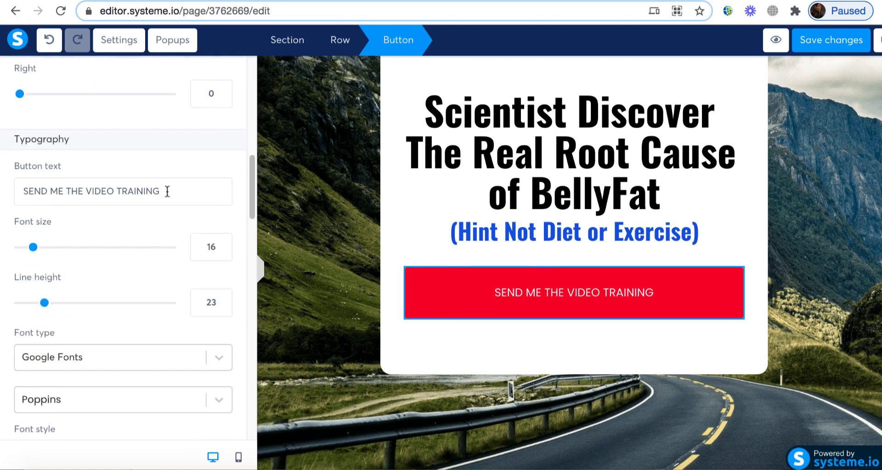
pyautogui.tripleClick(97, 185)
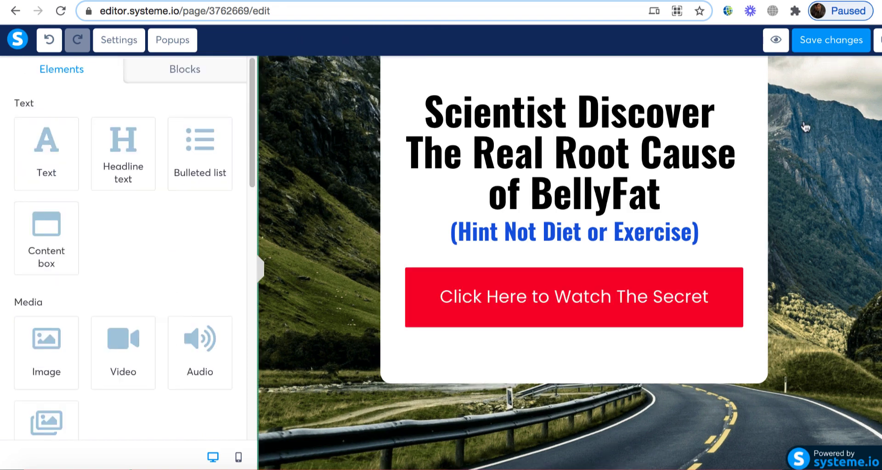
# Preview the landing page without the preview notice, examine its layout and close the preview
pyautogui.click(776, 41)
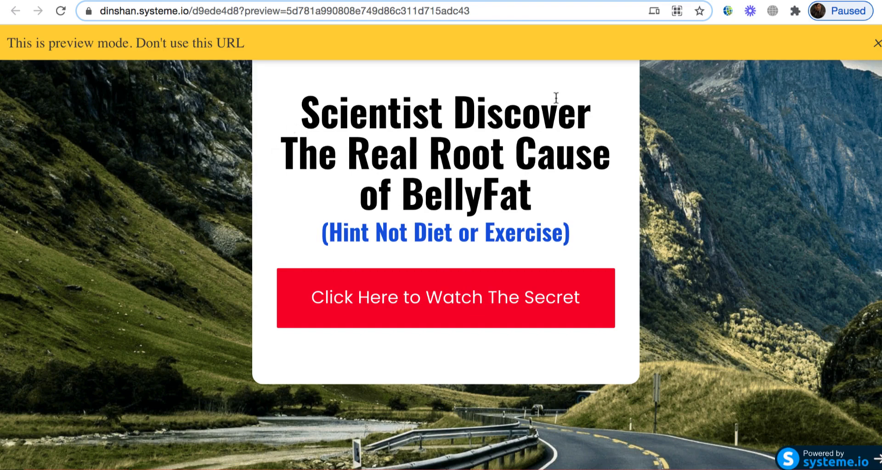
pyautogui.click(876, 43)
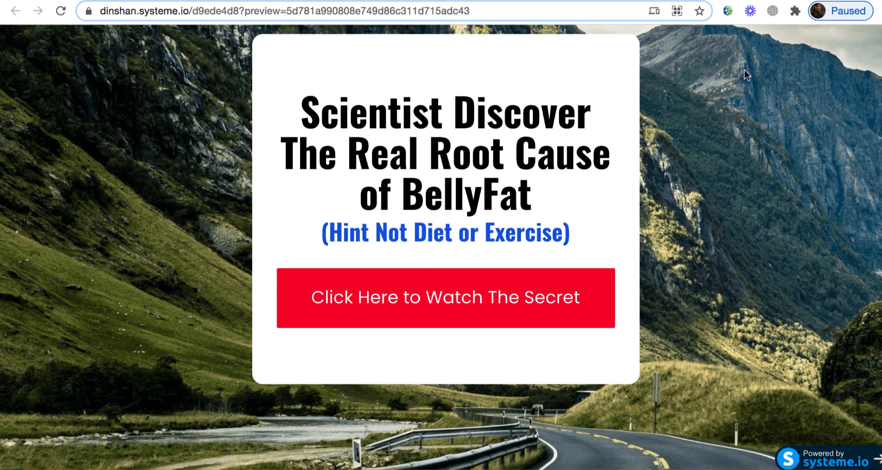
pyautogui.hotkey('ctrl', 'w')
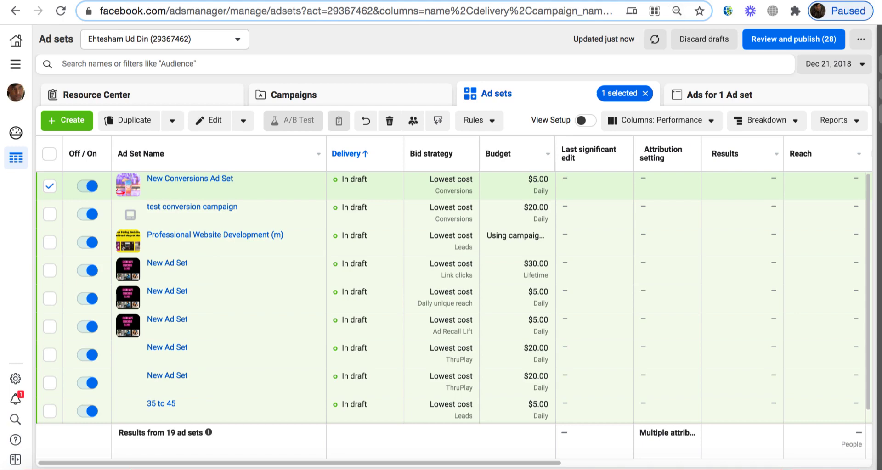
# Open Facebook Ads Manager at facebook.com/adsmanager in a new browser tab
pyautogui.press('super+t')
pyautogui.write('f')
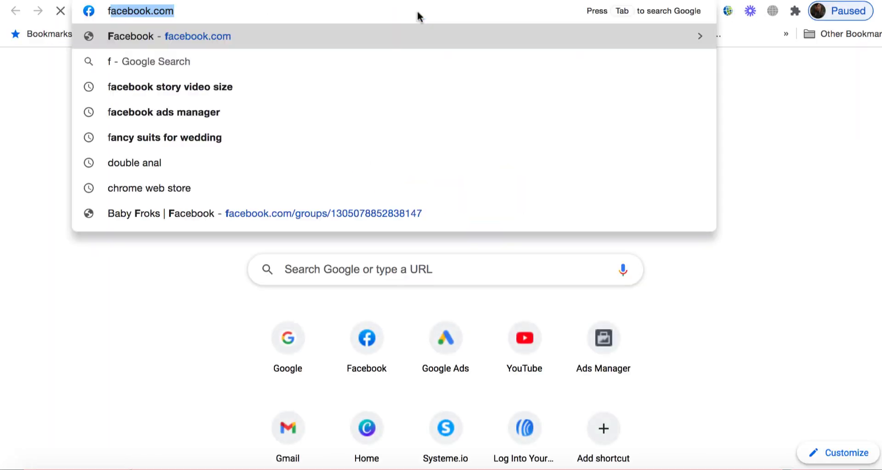
pyautogui.write('acebook.com/a')
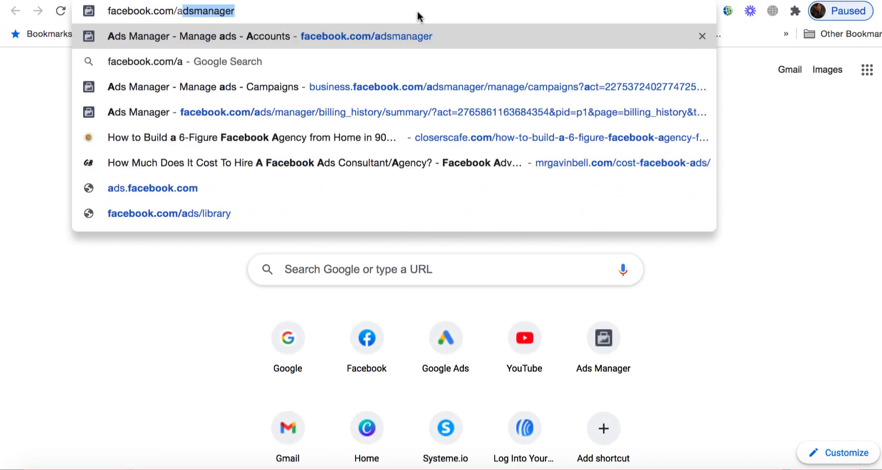
pyautogui.write('ds')
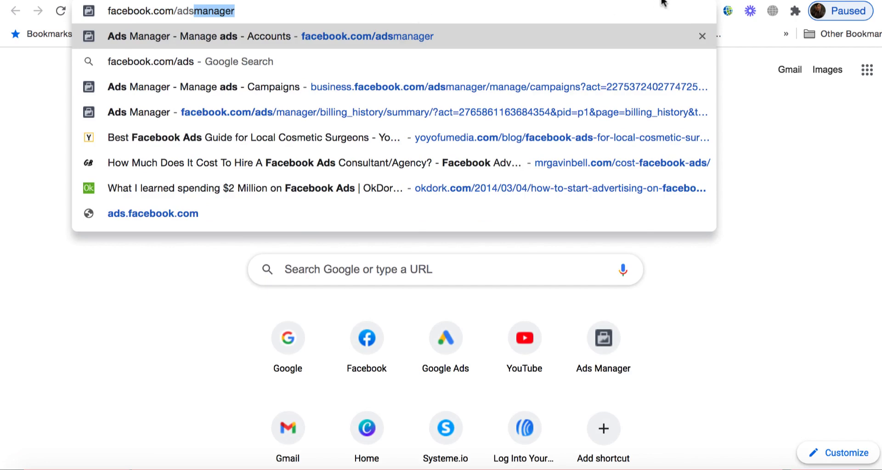
pyautogui.press('Return')
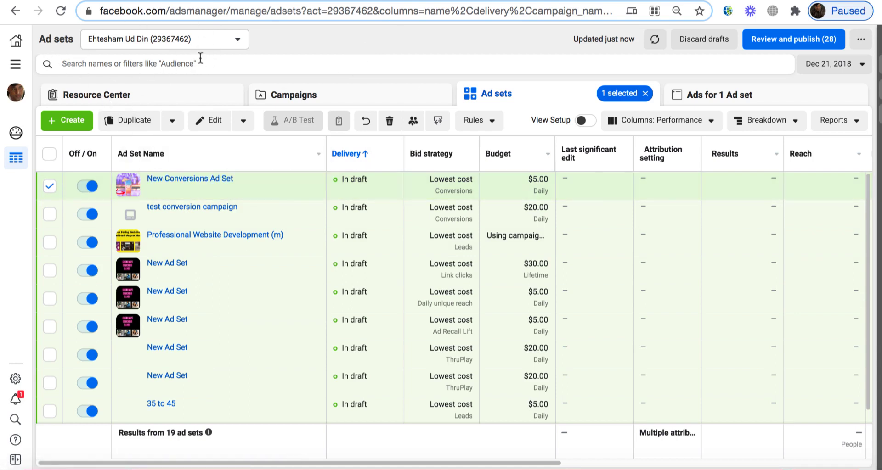
# Look through the full list of available ad accounts and keep the current account
pyautogui.click(238, 40)
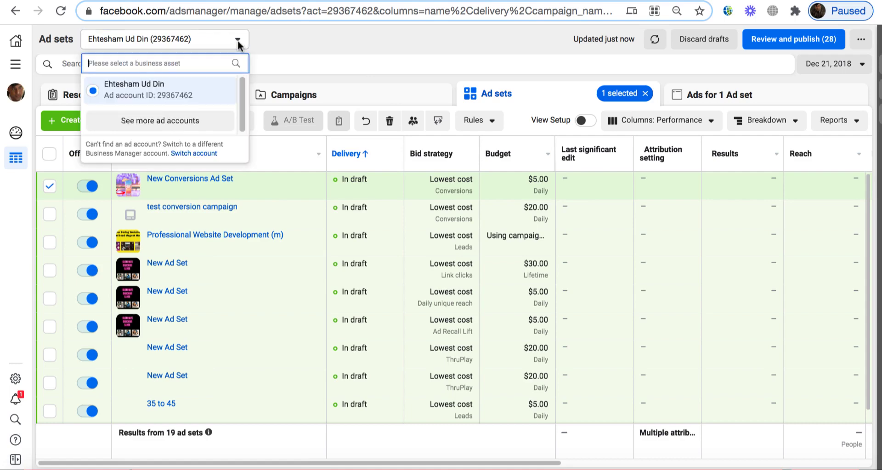
pyautogui.click(140, 131)
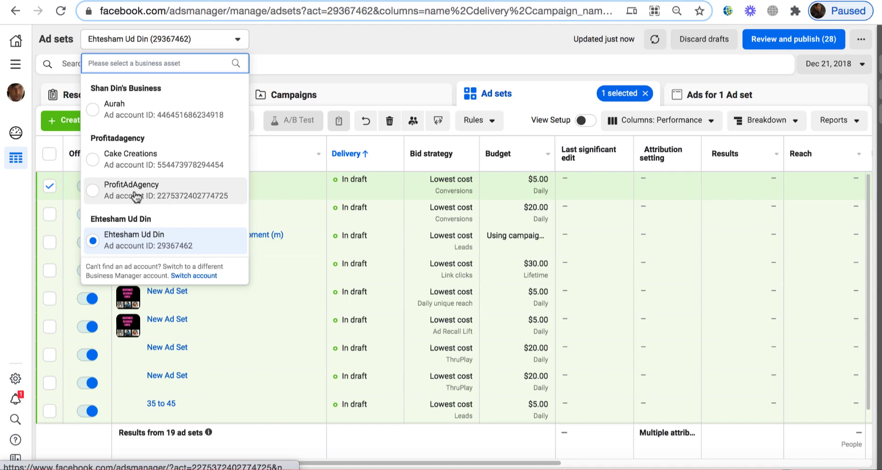
pyautogui.click(346, 40)
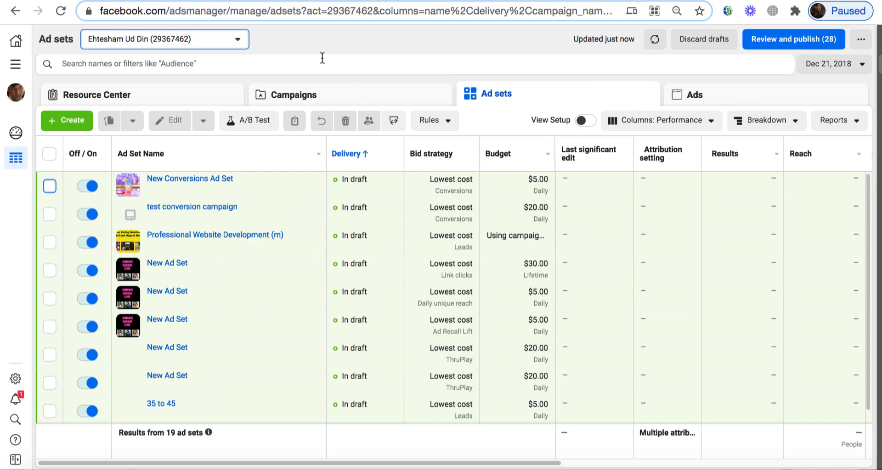
# Start a new auction campaign with the Conversions objective
pyautogui.click(70, 122)
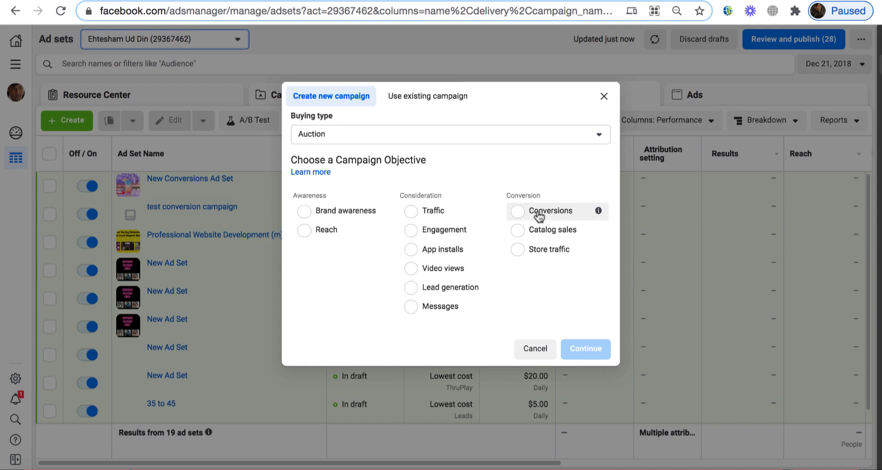
pyautogui.moveTo(388, 216)
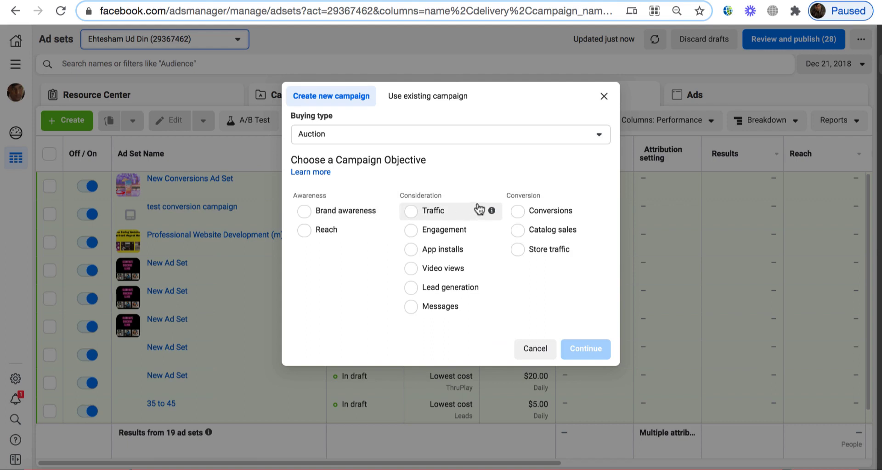
pyautogui.click(518, 213)
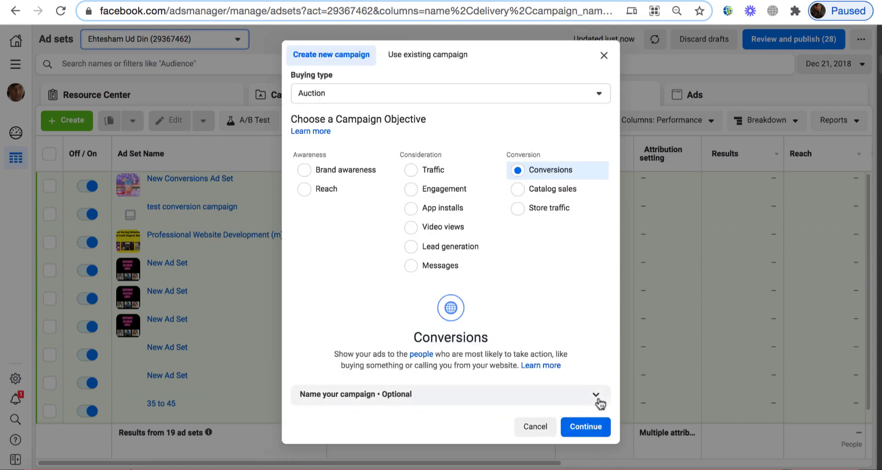
# Name the new campaign "conversion" and copy that name
pyautogui.click(596, 398)
pyautogui.moveTo(615, 294); pyautogui.dragTo(616, 368)
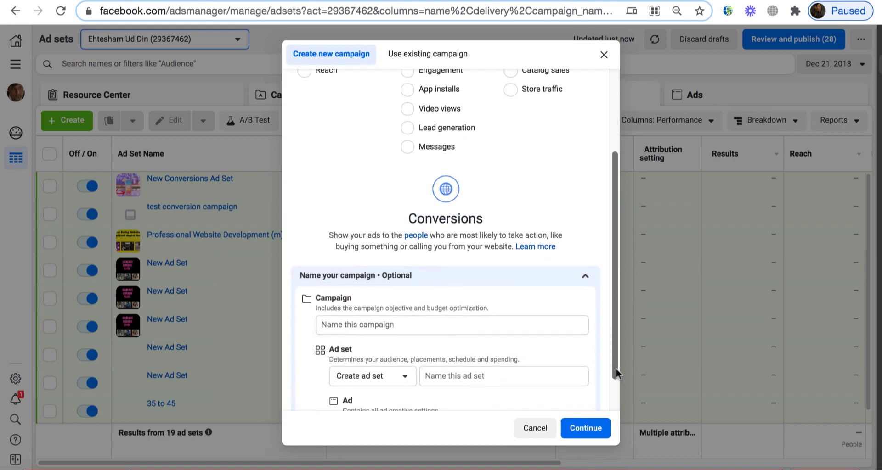
pyautogui.click(369, 329)
pyautogui.write('conversion')
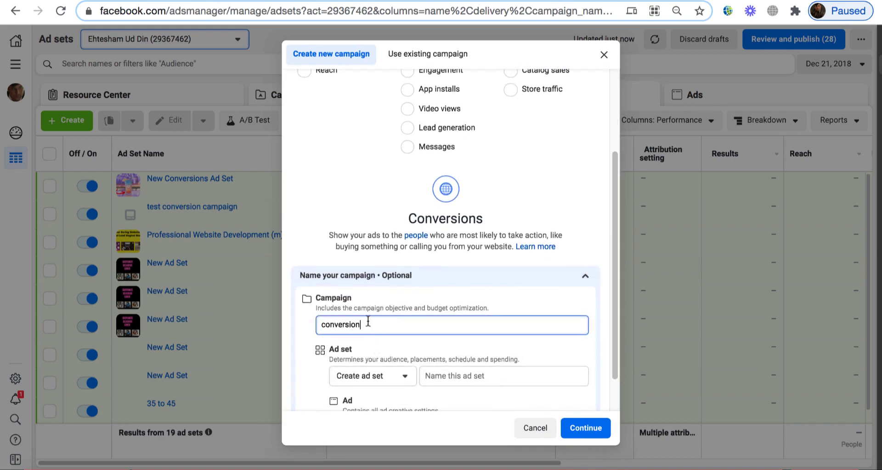
pyautogui.moveTo(368, 325); pyautogui.dragTo(304, 327)
pyautogui.hotkey('ctrl', 'c')
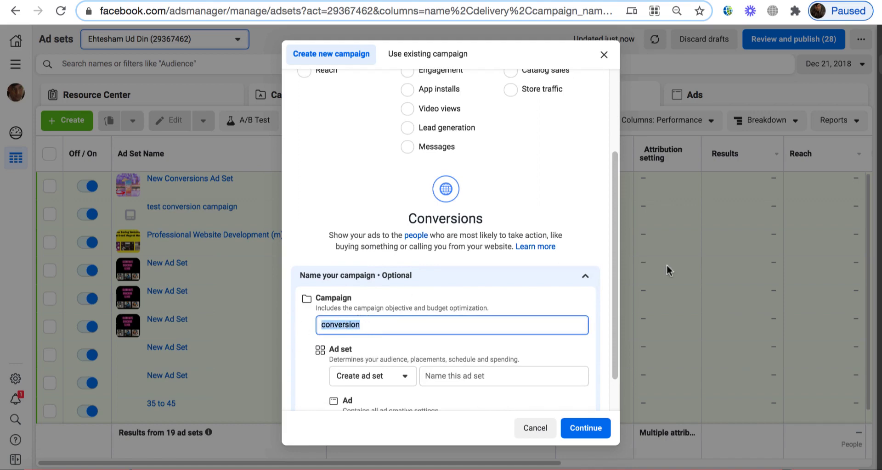
# Name the ad set and the ad "conversion" too, and continue past the campaign settings to the ad set
pyautogui.moveTo(616, 259); pyautogui.dragTo(617, 317)
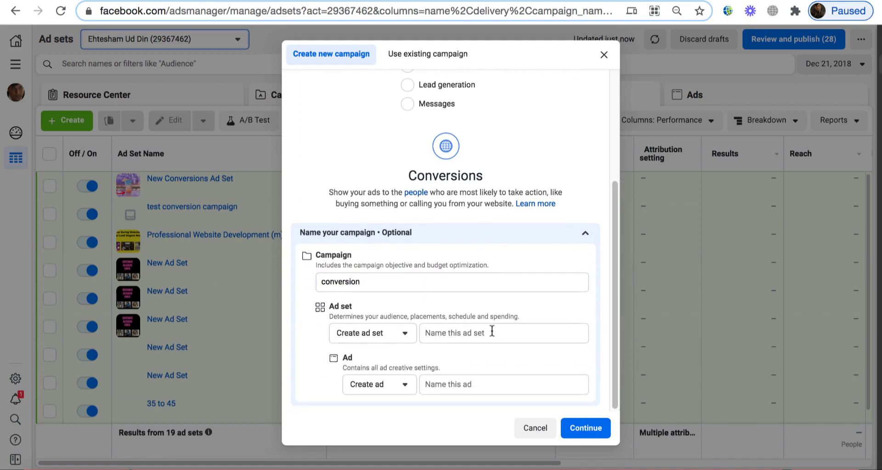
pyautogui.click(446, 333)
pyautogui.hotkey('ctrl', 'v')
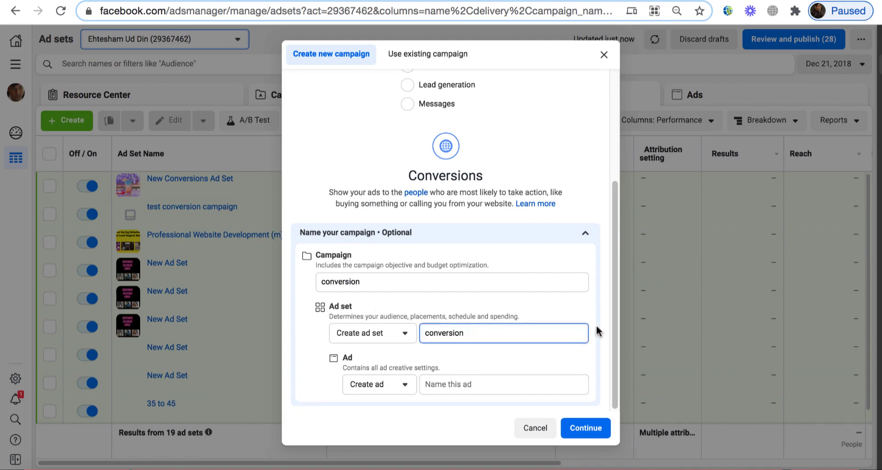
pyautogui.click(616, 349)
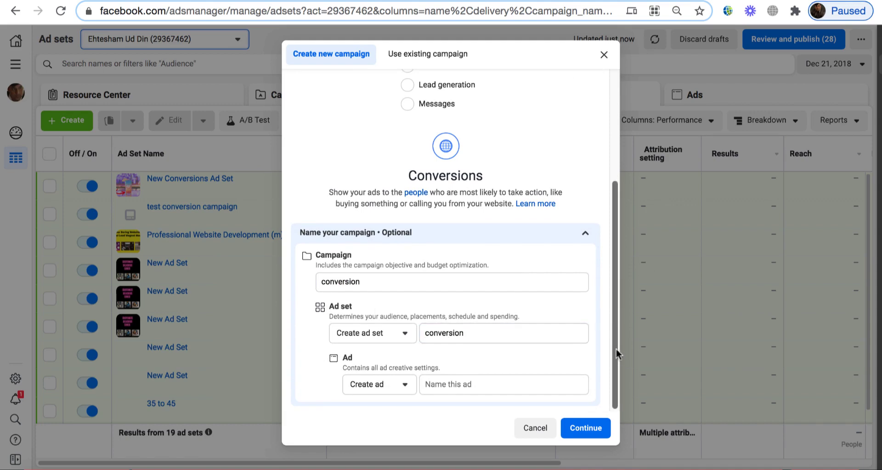
pyautogui.click(453, 384)
pyautogui.hotkey('ctrl', 'v')
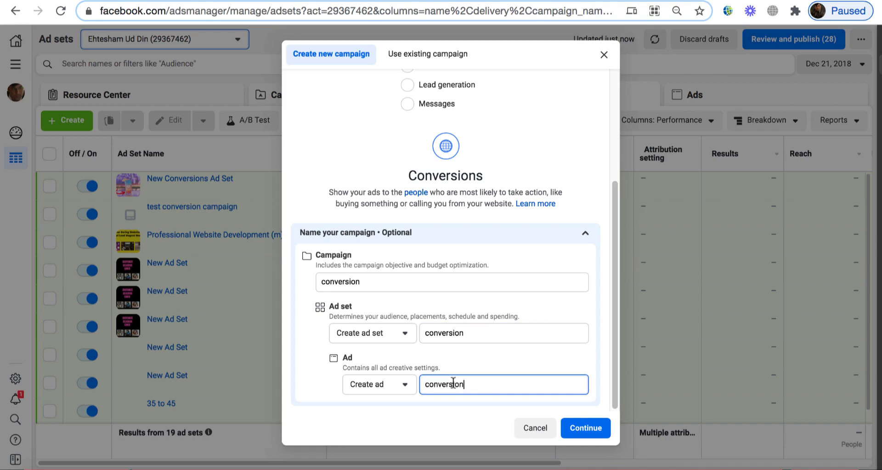
pyautogui.click(589, 430)
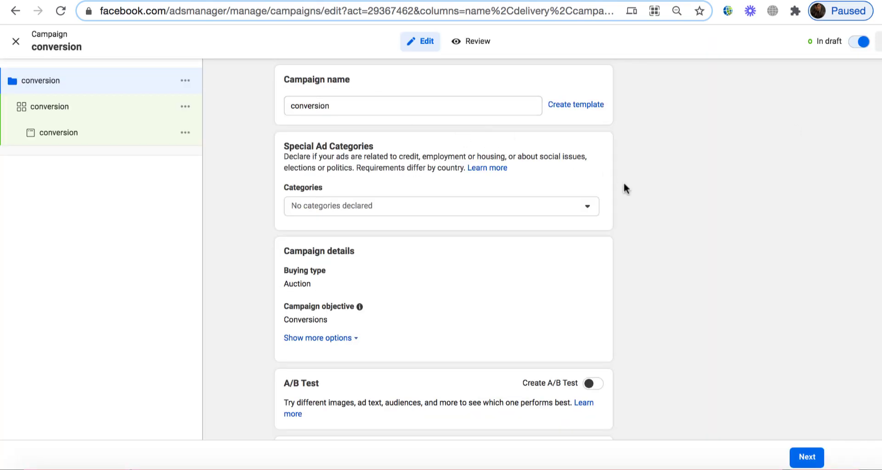
pyautogui.click(807, 457)
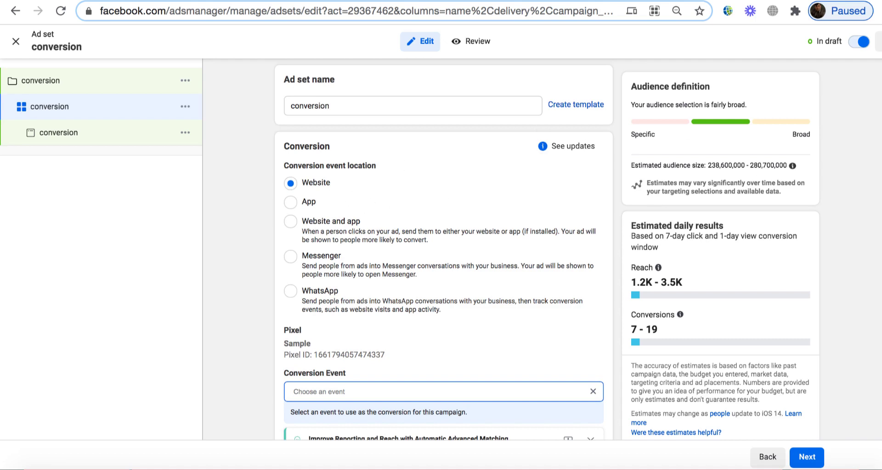
# Look through the pixel's available conversion events, including Lead and Purchase, and close the list without choosing one
pyautogui.scroll(-5, 443, 252)
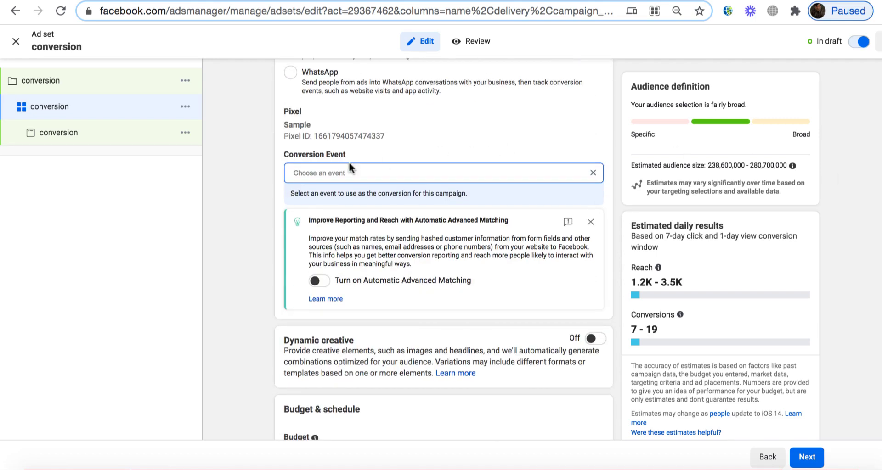
pyautogui.click(573, 175)
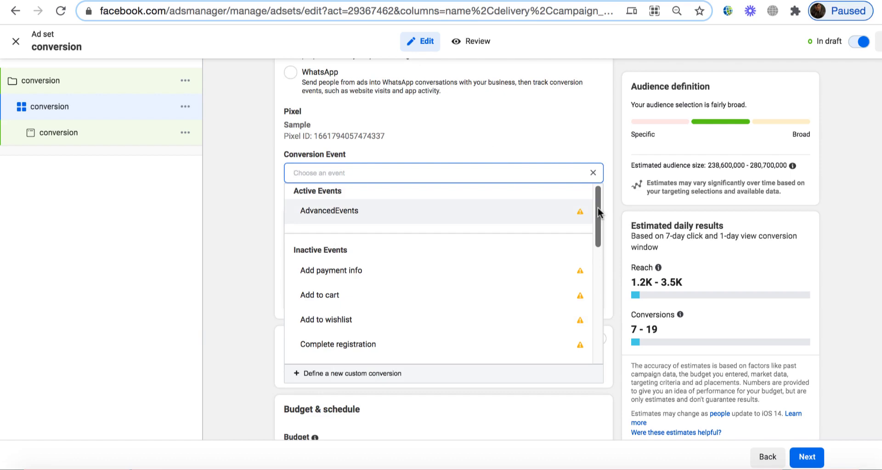
pyautogui.moveTo(598, 211); pyautogui.dragTo(597, 241)
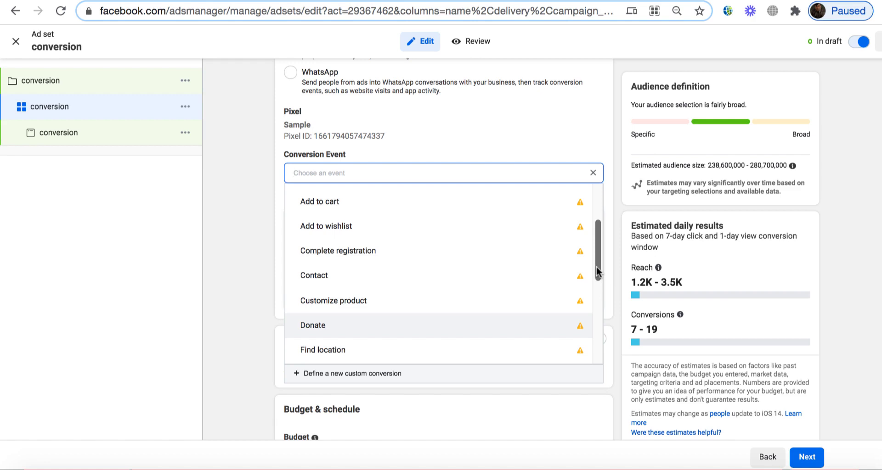
pyautogui.moveTo(598, 272); pyautogui.dragTo(595, 297)
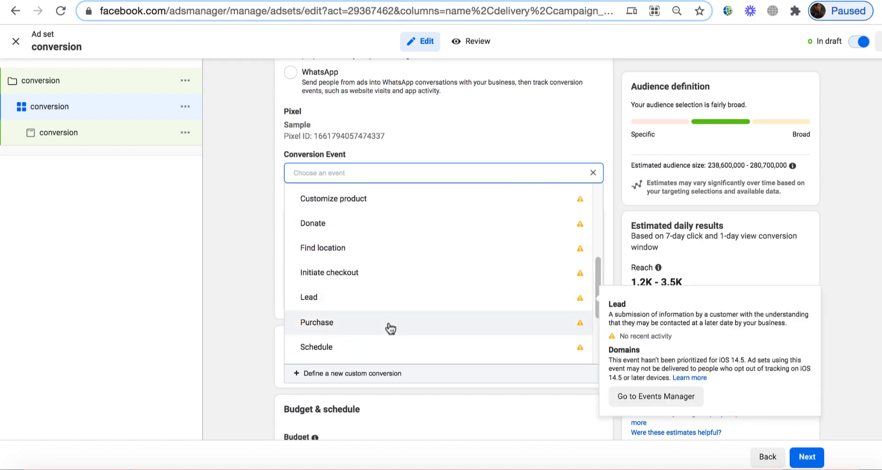
pyautogui.click(255, 301)
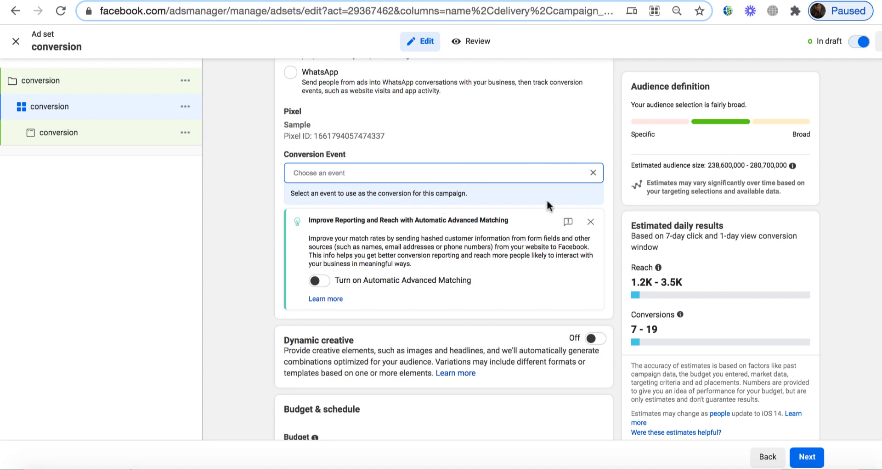
# Set the ad set's daily budget to $5.00
pyautogui.scroll(-6, 443, 249)
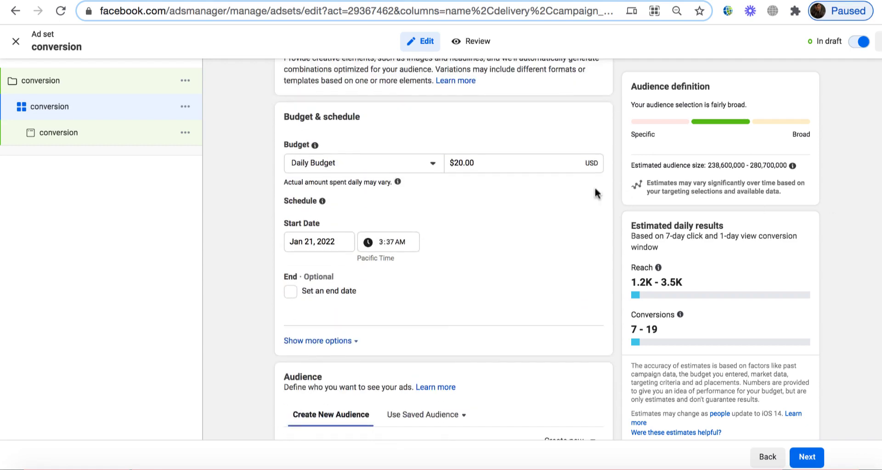
pyautogui.tripleClick(495, 163)
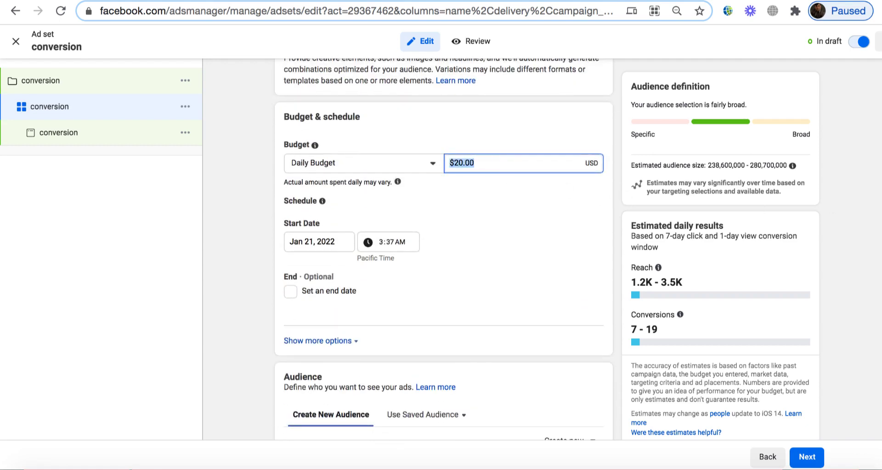
pyautogui.write('5')
pyautogui.press('Tab')
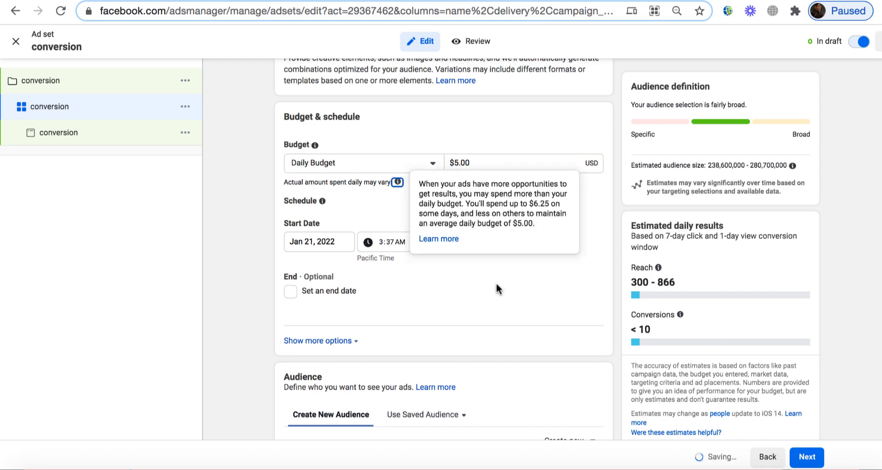
pyautogui.click(514, 299)
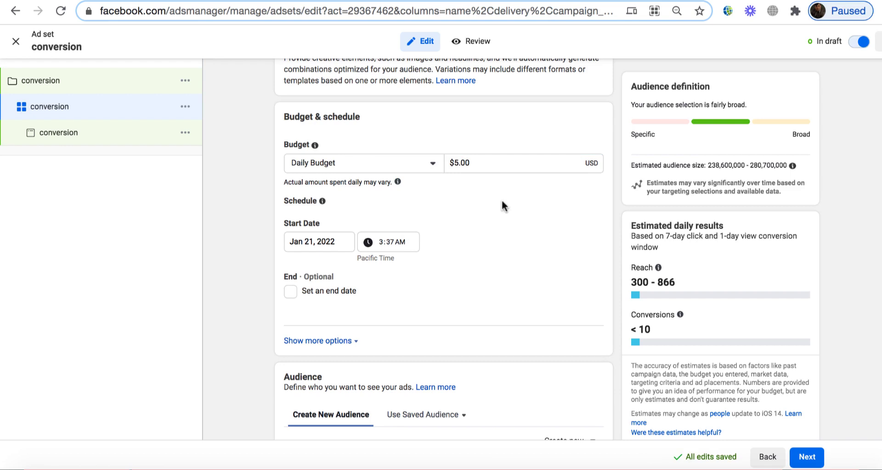
# Set the audience location to the state of Hawaii, United States
pyautogui.scroll(-4, 504, 207)
pyautogui.scroll(-2, 379, 288)
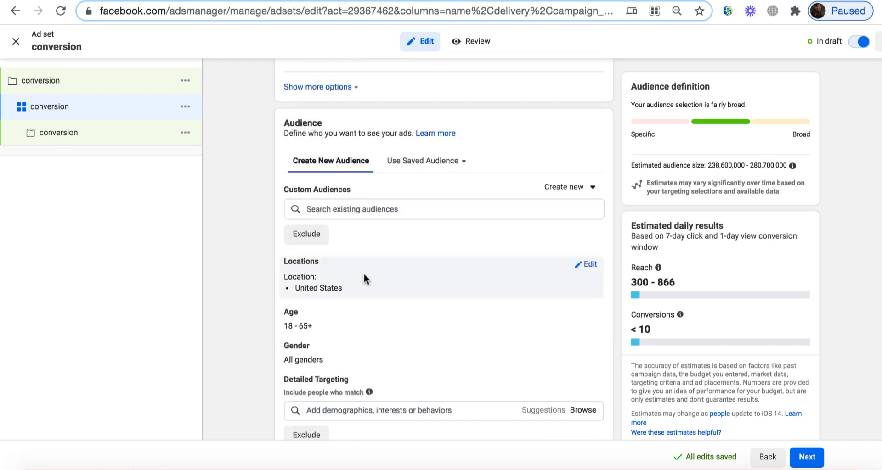
pyautogui.click(587, 266)
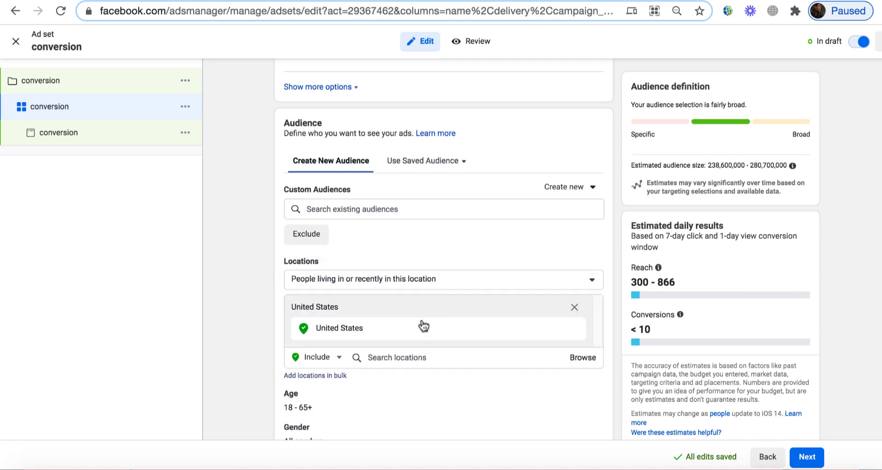
pyautogui.click(400, 355)
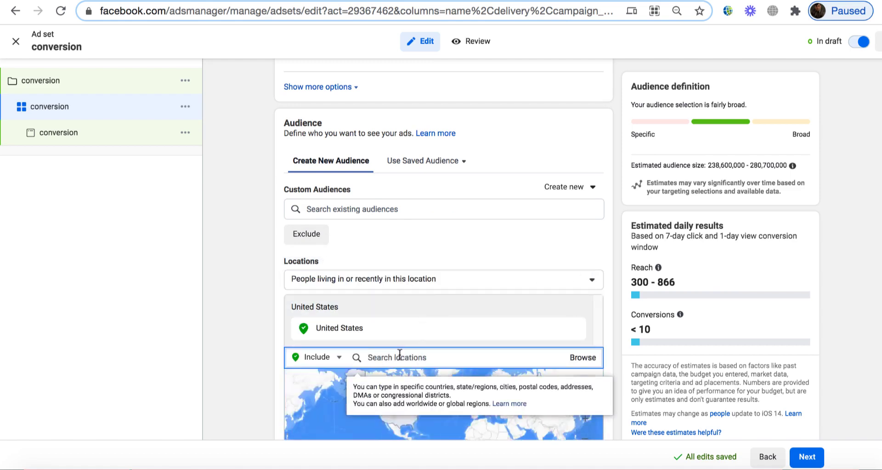
pyautogui.write('hawai')
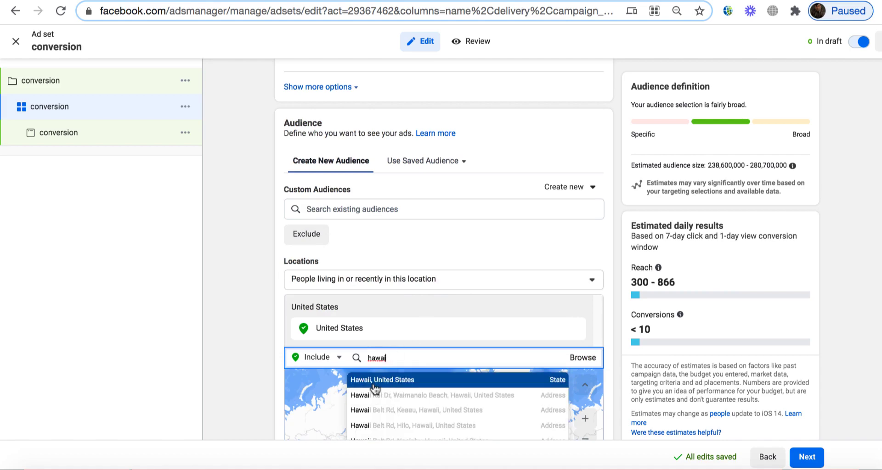
pyautogui.click(375, 386)
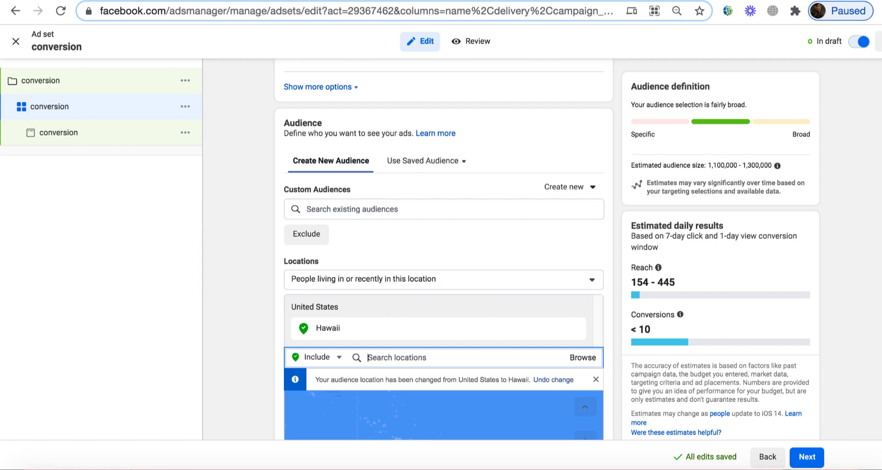
# Restrict the location targeting to people living in this location
pyautogui.scroll(-2, 444, 248)
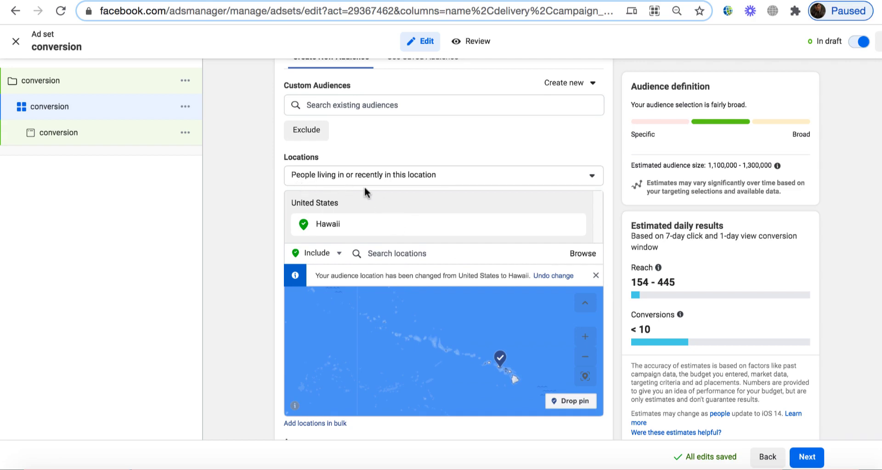
pyautogui.click(590, 176)
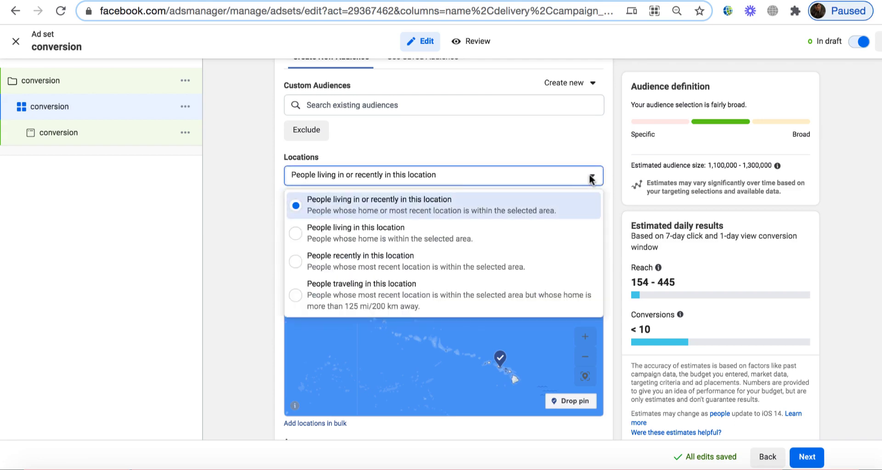
pyautogui.click(353, 234)
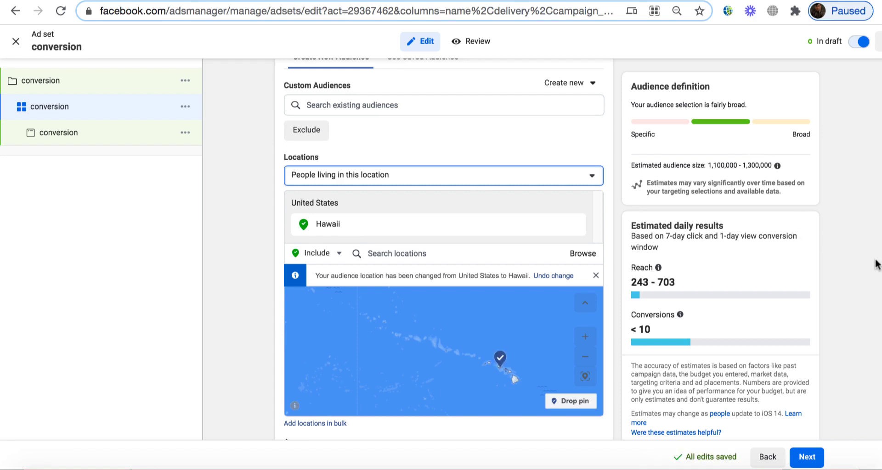
# Set the audience's minimum age to 40
pyautogui.scroll(-5, 444, 251)
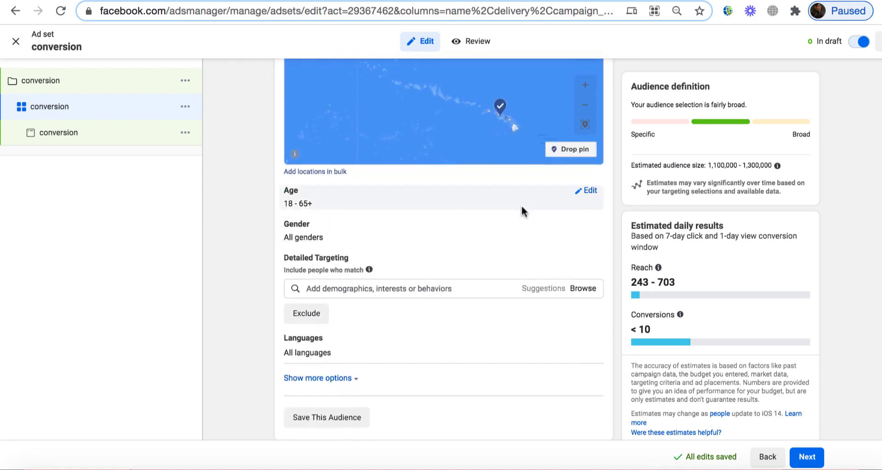
pyautogui.click(590, 191)
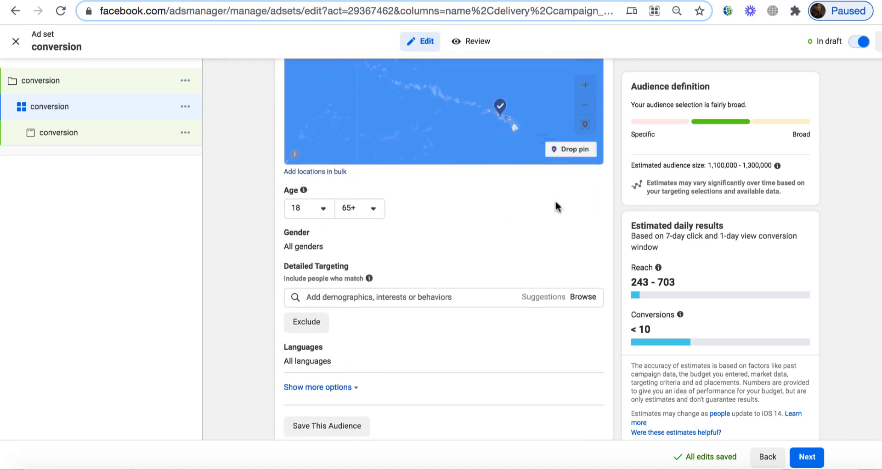
pyautogui.click(320, 214)
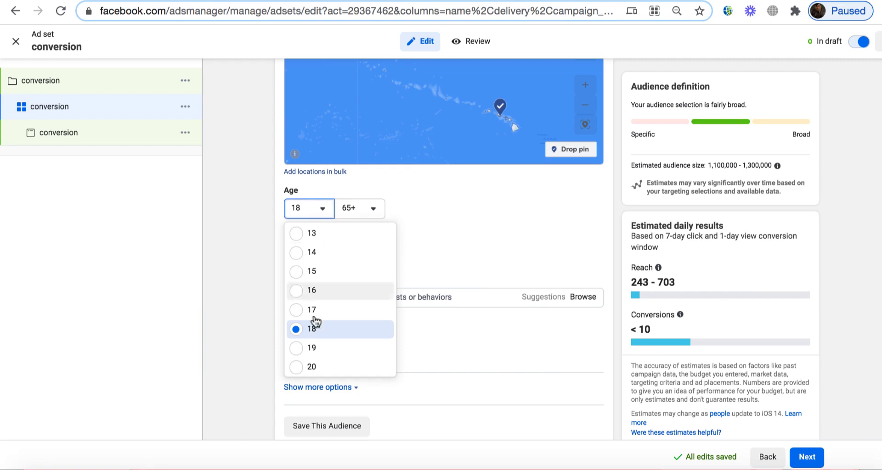
pyautogui.scroll(-5, 317, 330)
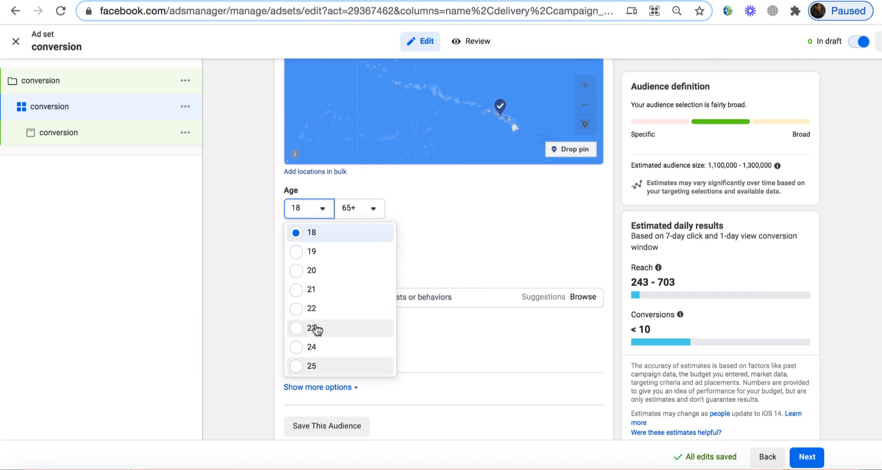
pyautogui.scroll(-3, 317, 330)
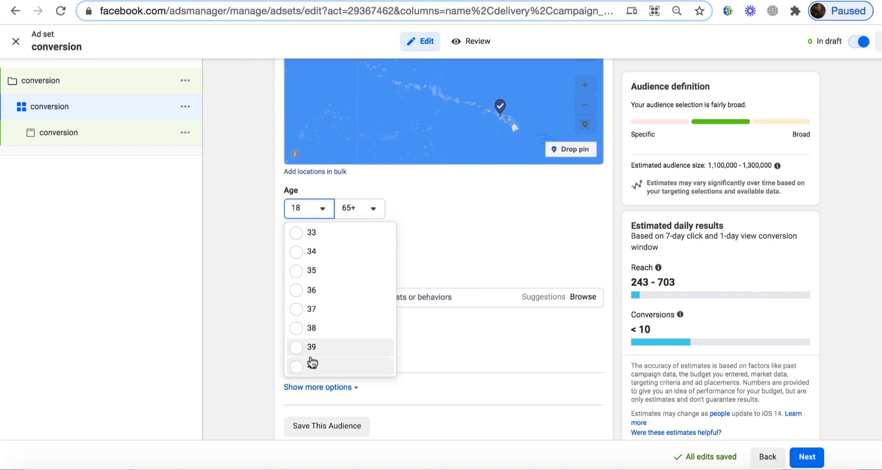
pyautogui.click(307, 366)
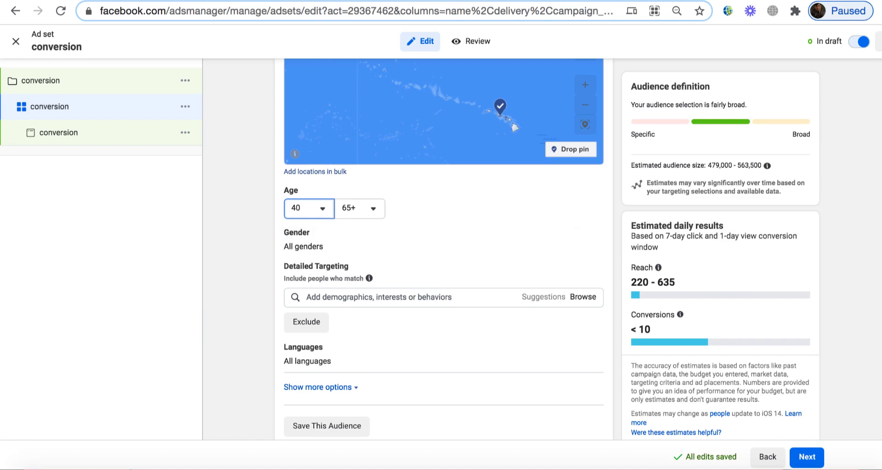
# Add the interest Weight Loss (Fitness & wellness) to the audience's detailed targeting
pyautogui.scroll(-3, 444, 248)
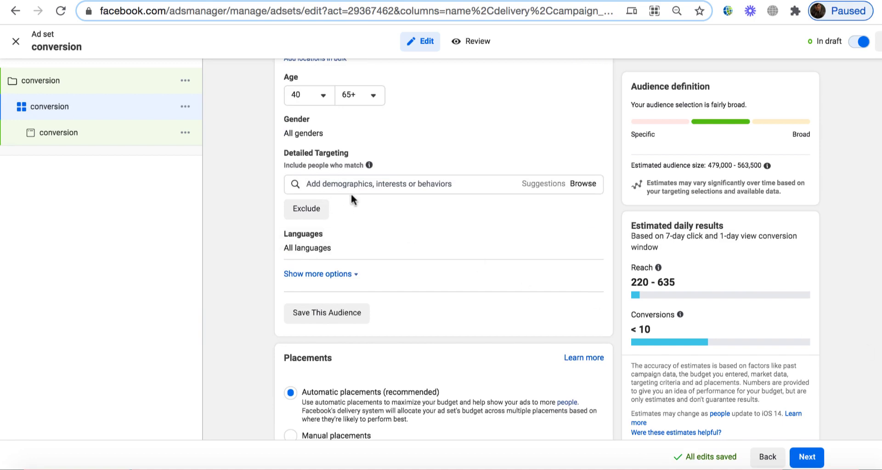
pyautogui.click(373, 184)
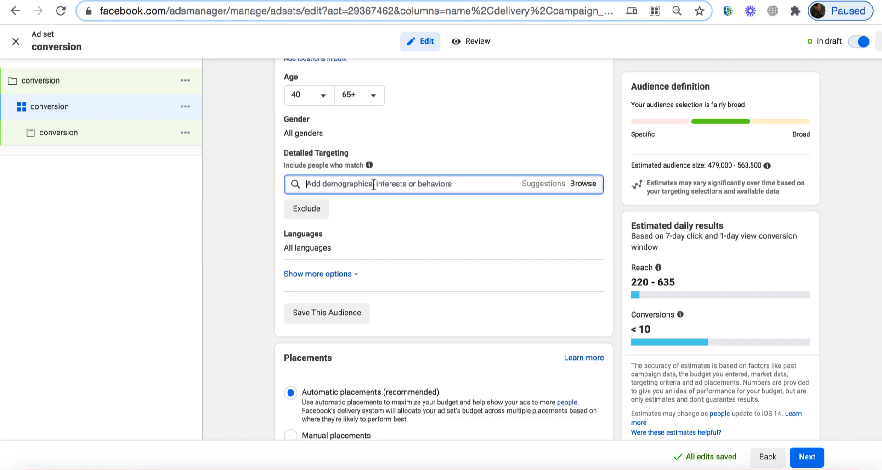
pyautogui.write('weight loss')
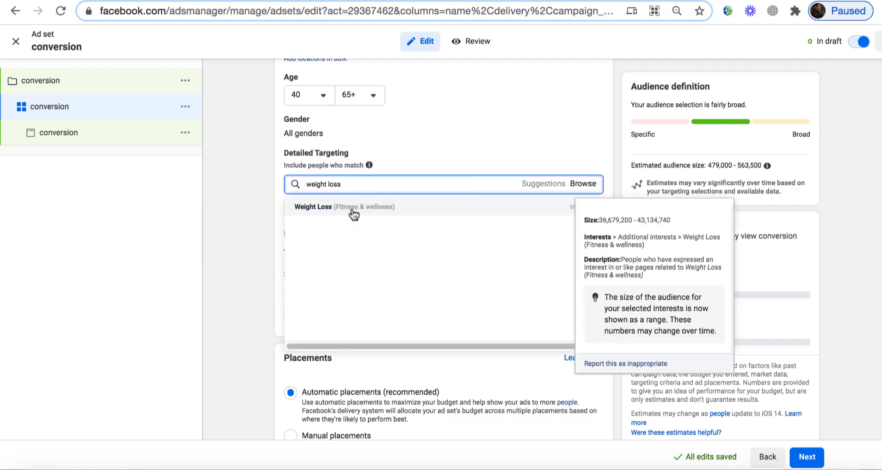
pyautogui.click(352, 208)
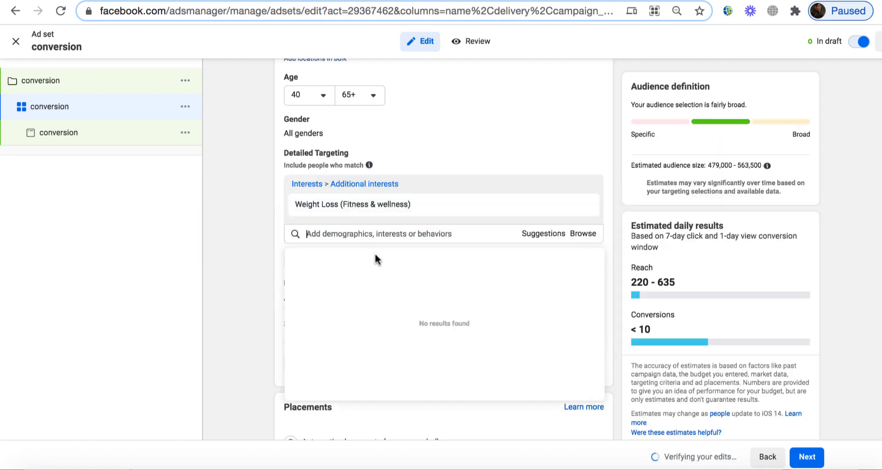
# Add the suggested interest Physical fitness to the audience's detailed targeting
pyautogui.click(546, 235)
pyautogui.moveTo(410, 255)
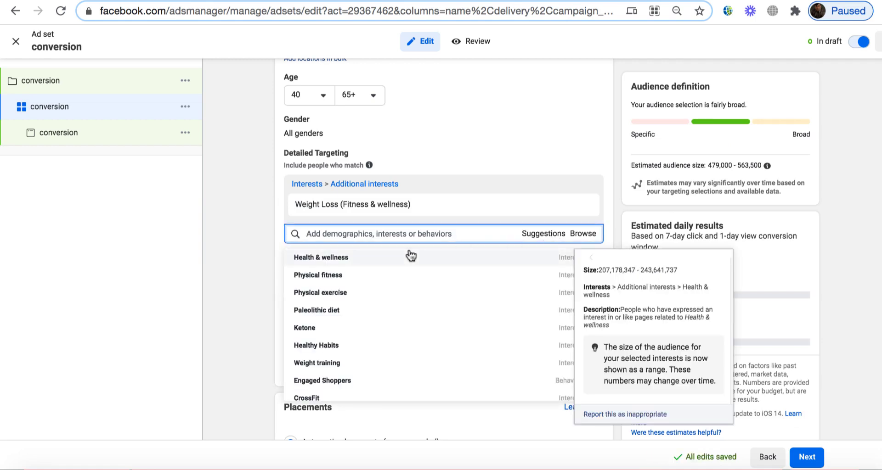
pyautogui.click(357, 280)
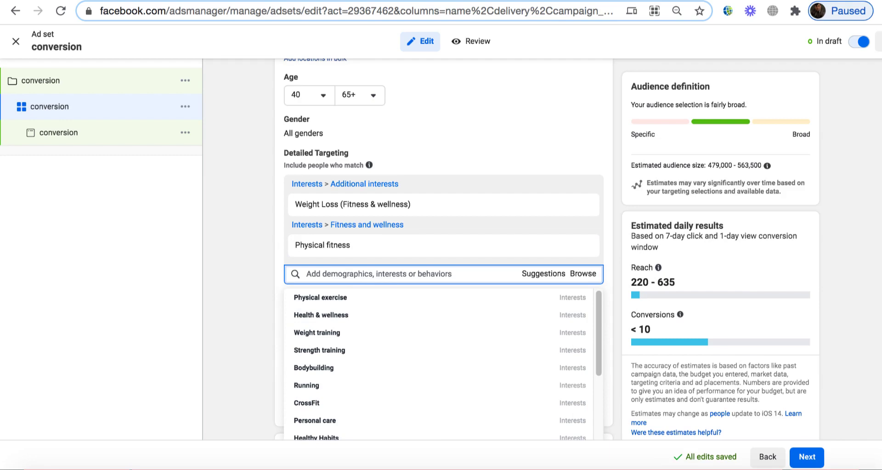
pyautogui.scroll(-2, 861, 316)
pyautogui.click(861, 316)
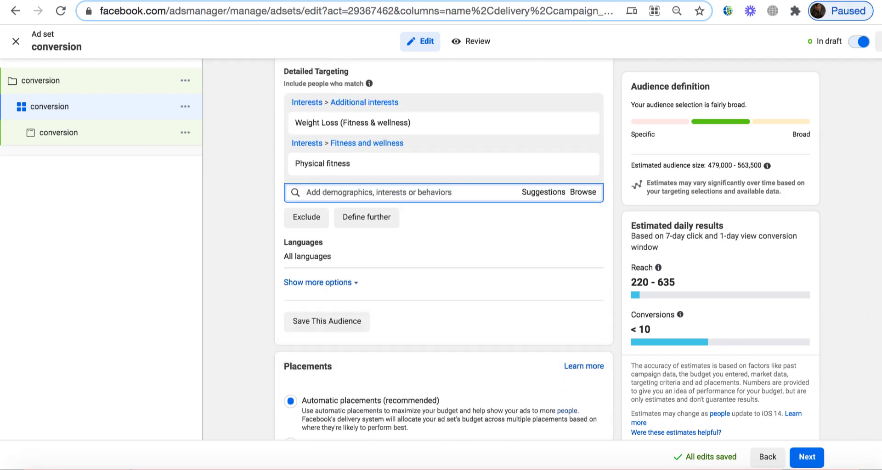
# Switch the ad set to manual placements and exclude the Messenger, Audience network and Instagram platforms
pyautogui.scroll(-4, 444, 248)
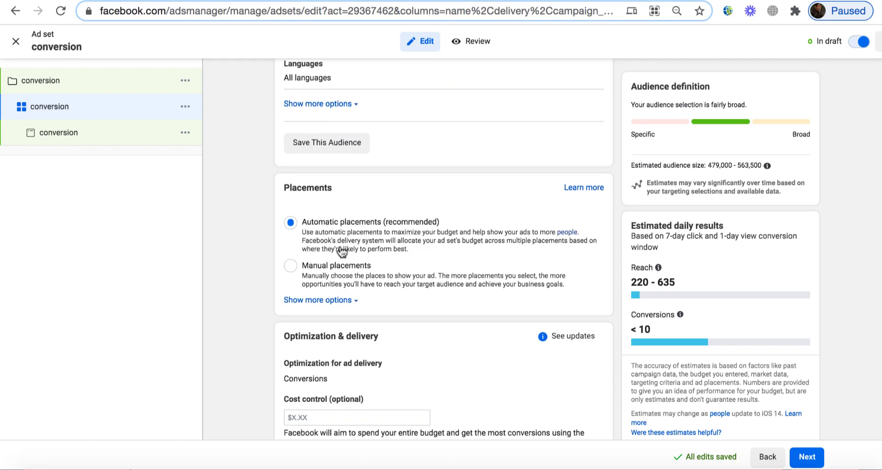
pyautogui.click(290, 266)
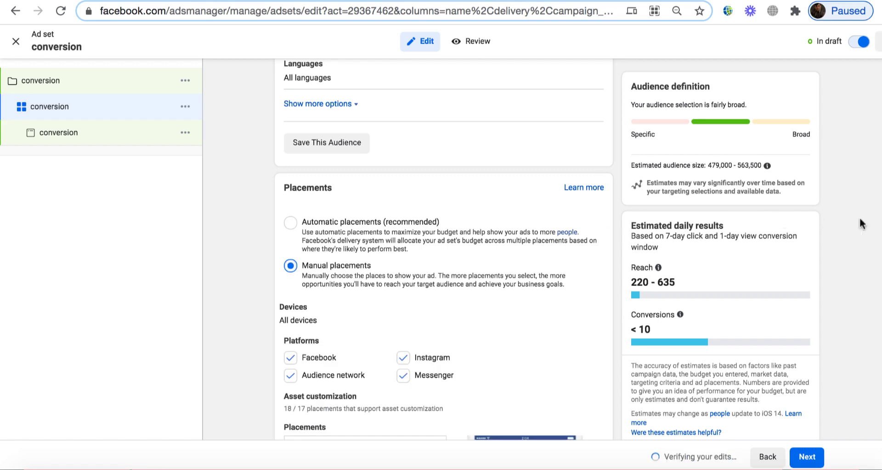
pyautogui.scroll(-4, 526, 278)
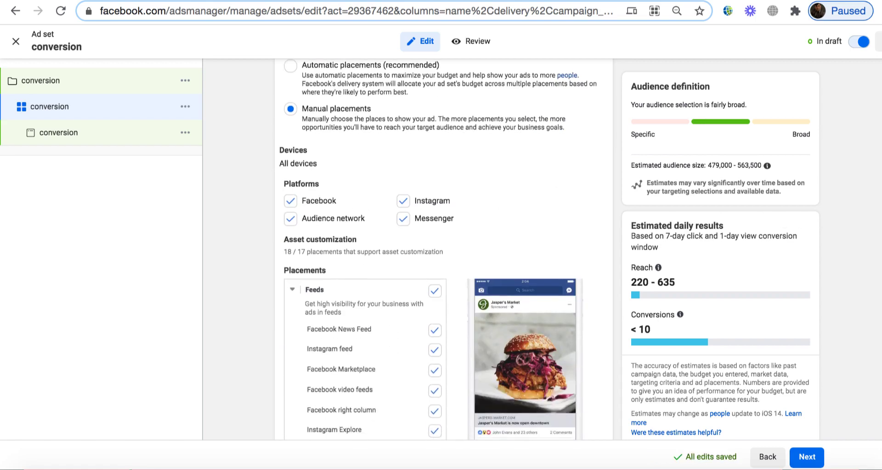
pyautogui.click(403, 219)
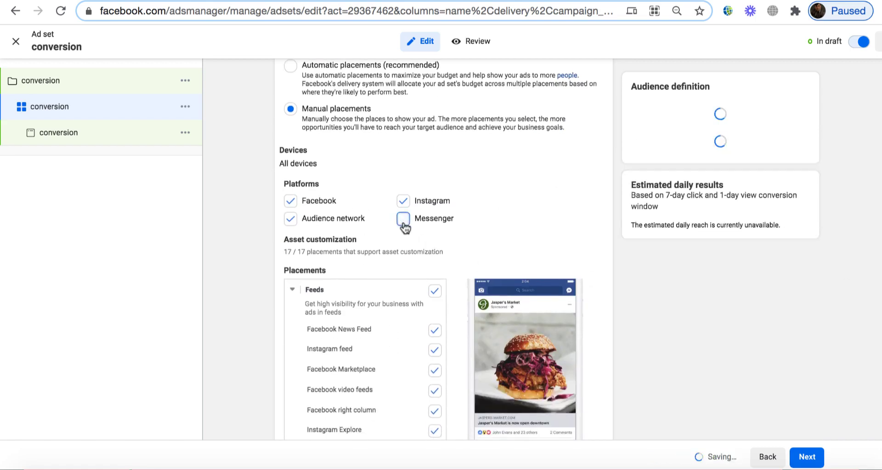
pyautogui.click(291, 220)
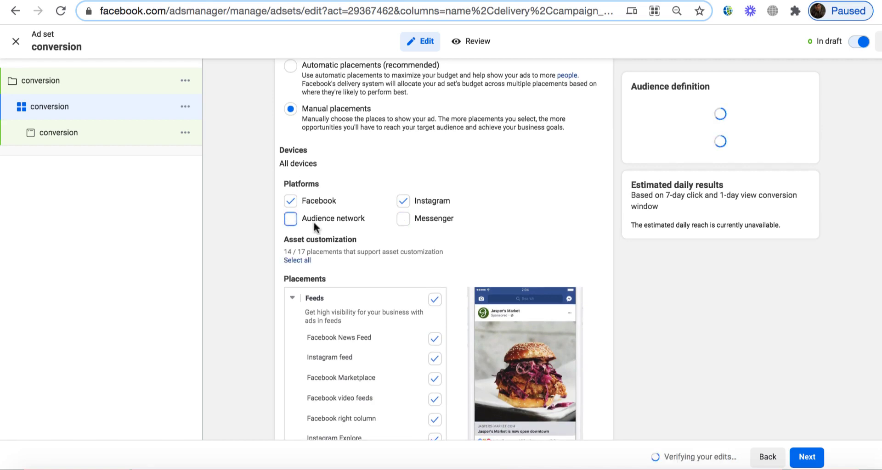
pyautogui.click(404, 201)
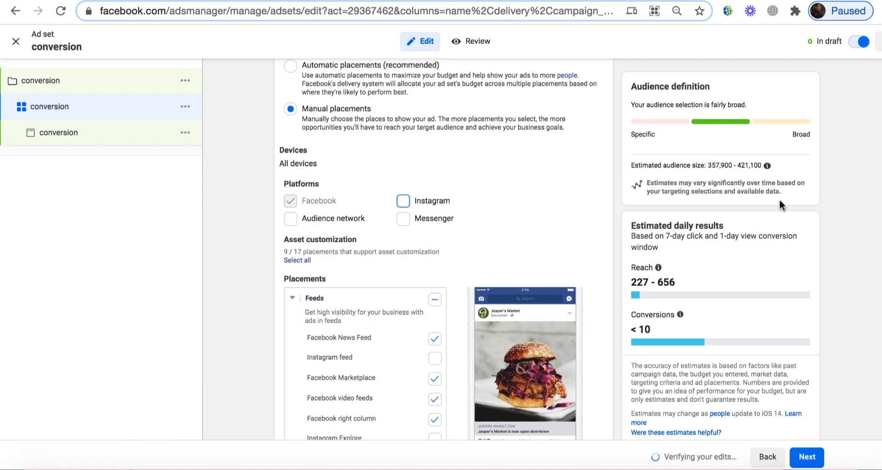
# Exclude Facebook Marketplace, Facebook video feeds and Facebook right column from the feed placements
pyautogui.scroll(-2, 496, 317)
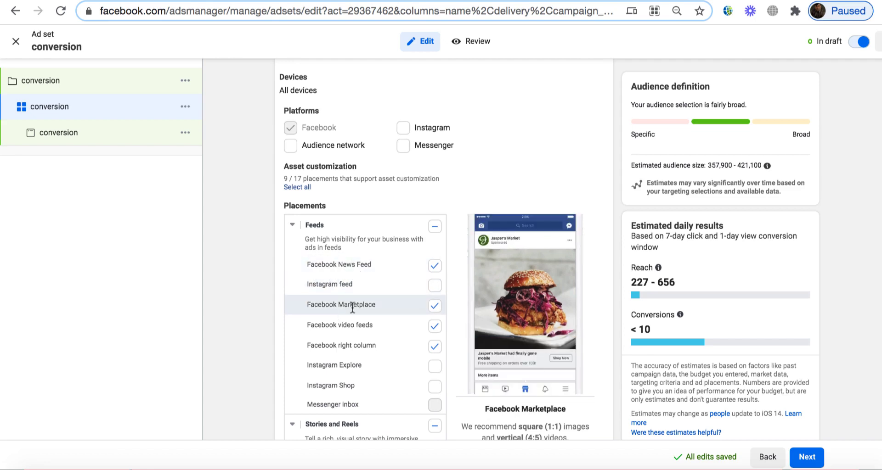
pyautogui.click(434, 312)
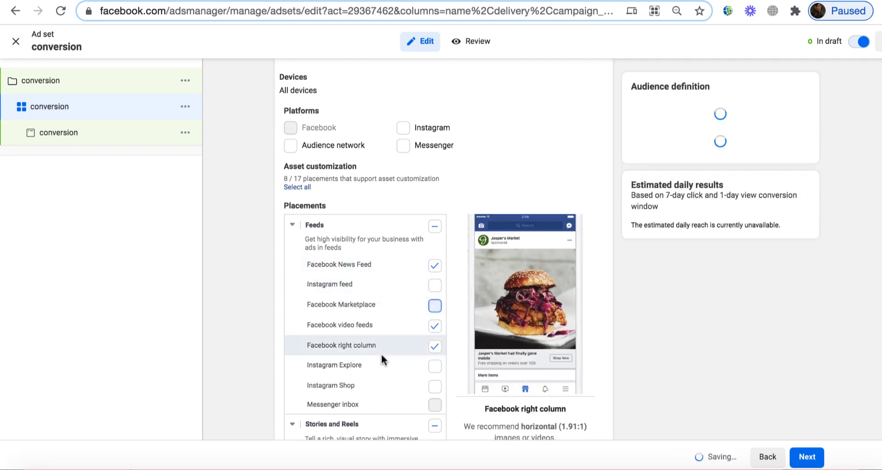
pyautogui.click(434, 327)
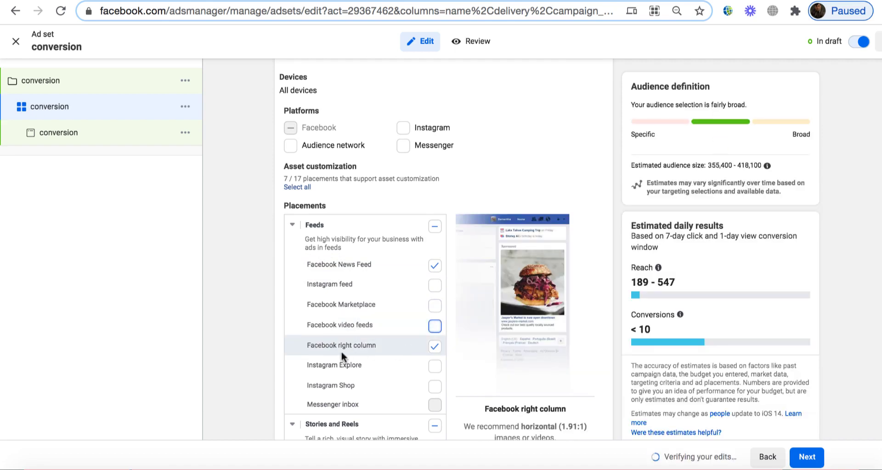
pyautogui.click(434, 346)
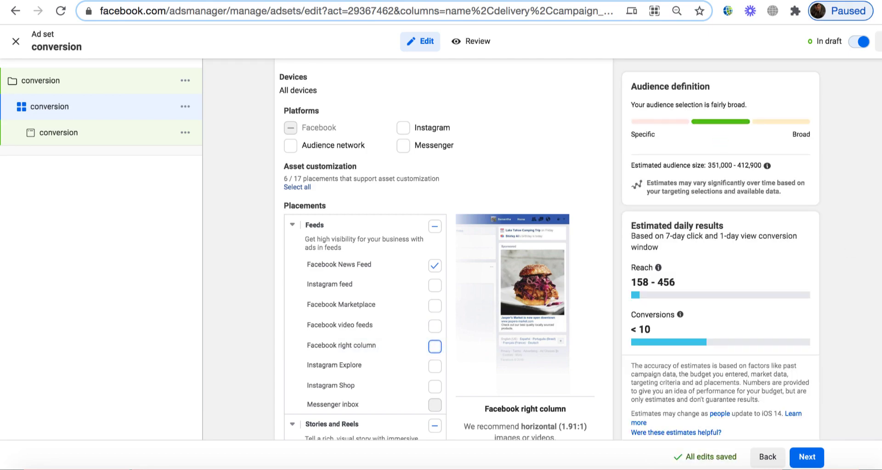
# Exclude the Facebook Stories, In-stream and Reels overlay placements
pyautogui.scroll(-4, 365, 248)
pyautogui.scroll(-1, 365, 248)
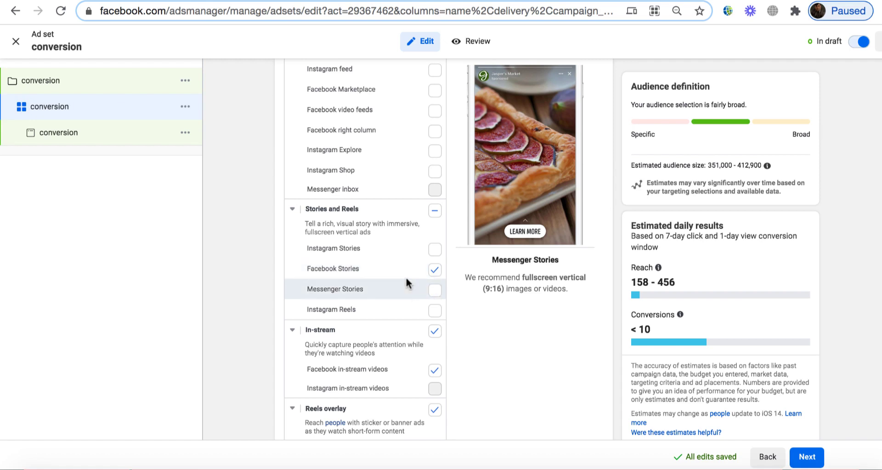
pyautogui.click(434, 271)
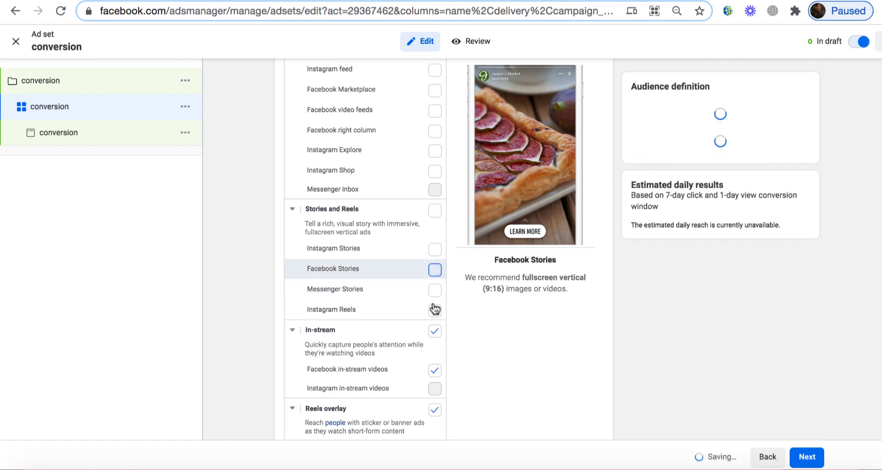
pyautogui.click(435, 332)
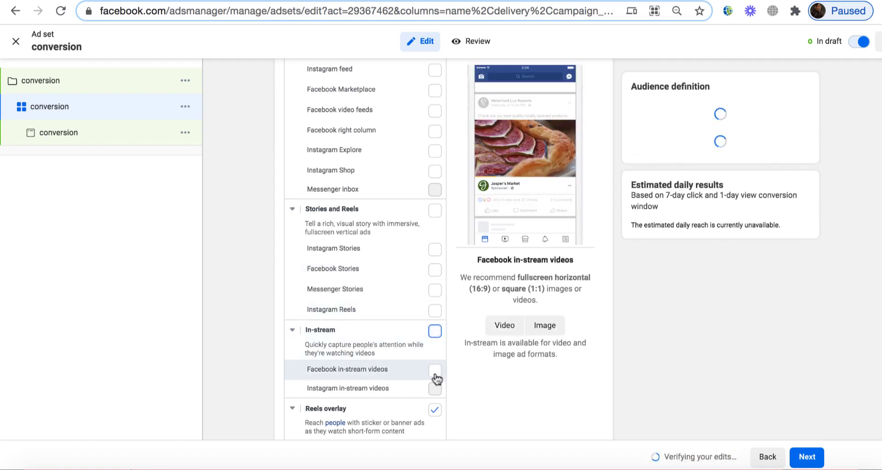
pyautogui.click(432, 413)
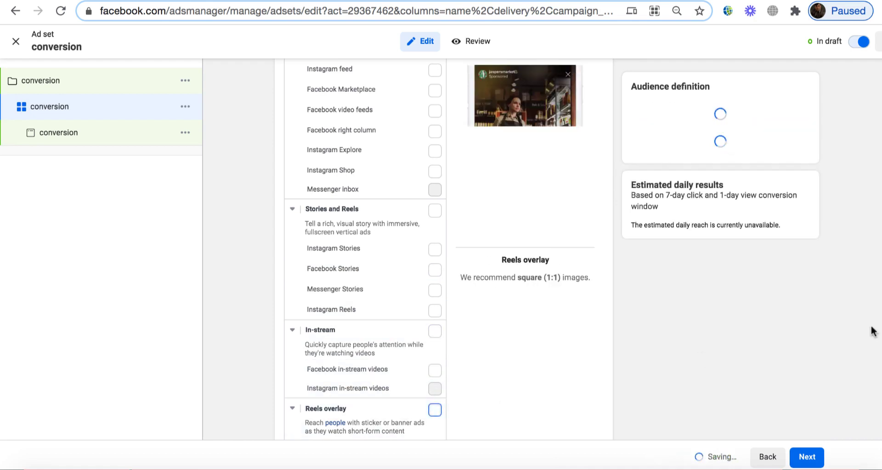
# Exclude the Search and In-article placements, keeping Facebook News Feed selected
pyautogui.scroll(-3, 365, 249)
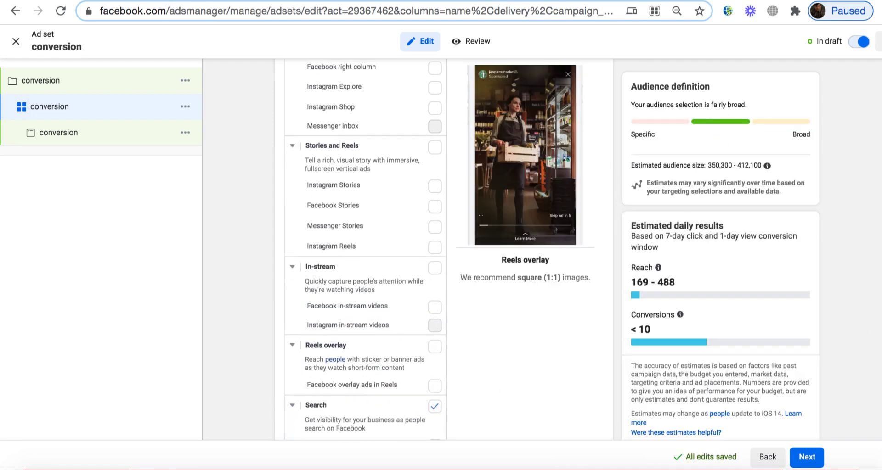
pyautogui.scroll(-5, 365, 248)
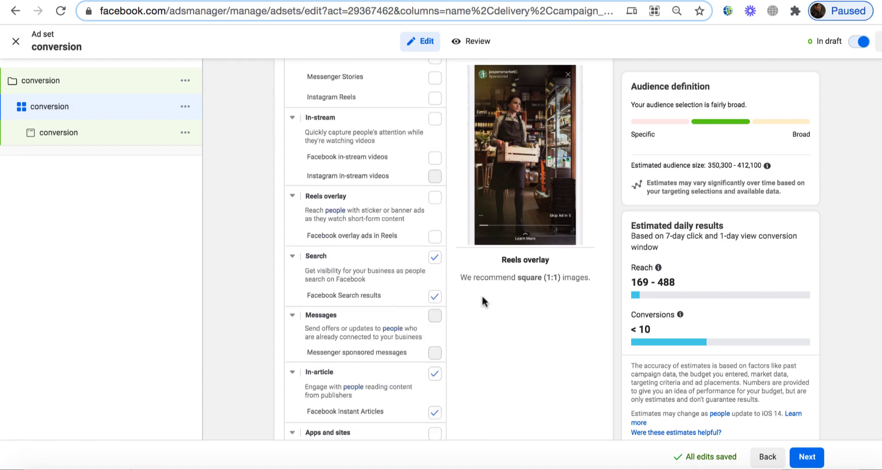
pyautogui.click(434, 258)
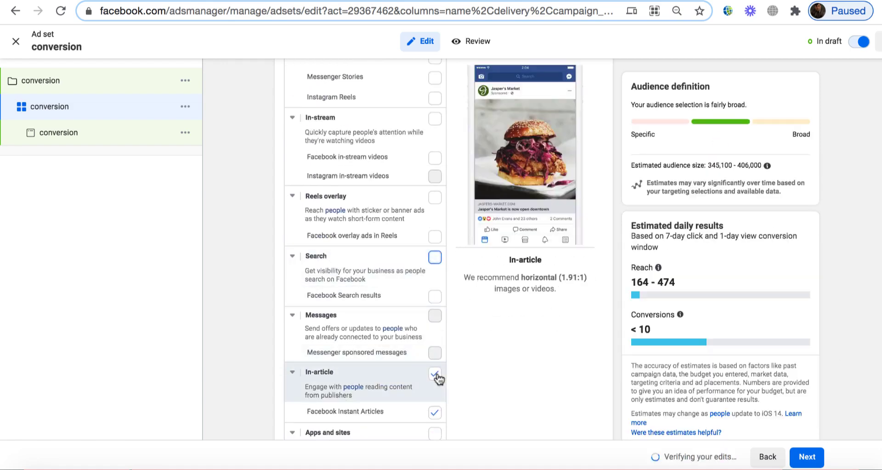
pyautogui.scroll(15, 439, 374)
pyautogui.scroll(-1, 439, 374)
pyautogui.scroll(-12, 439, 248)
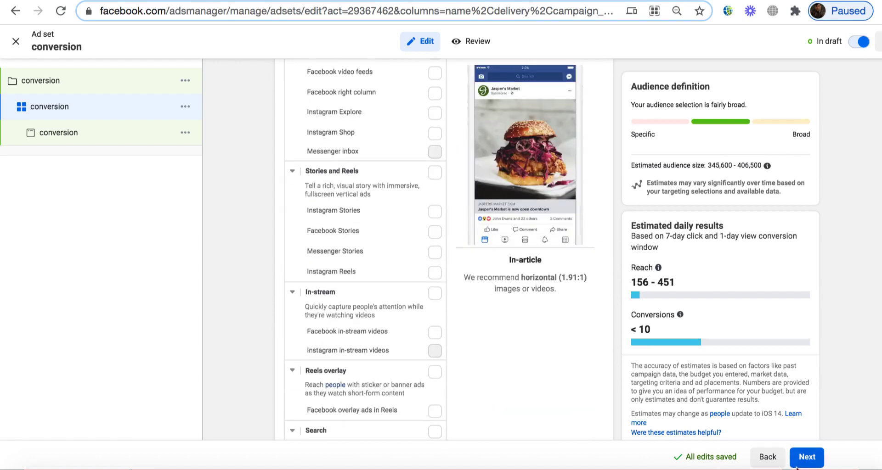
# Continue to the ad level and set the ad's Facebook Page to Easy Simple System
pyautogui.click(807, 457)
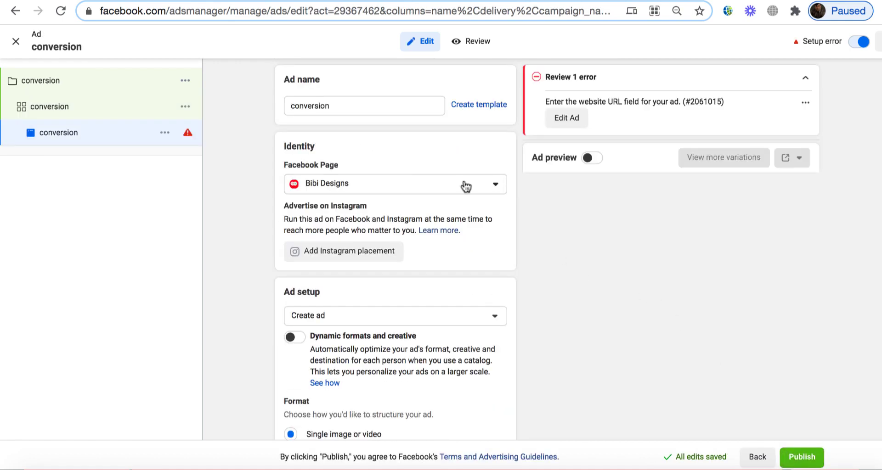
pyautogui.click(497, 185)
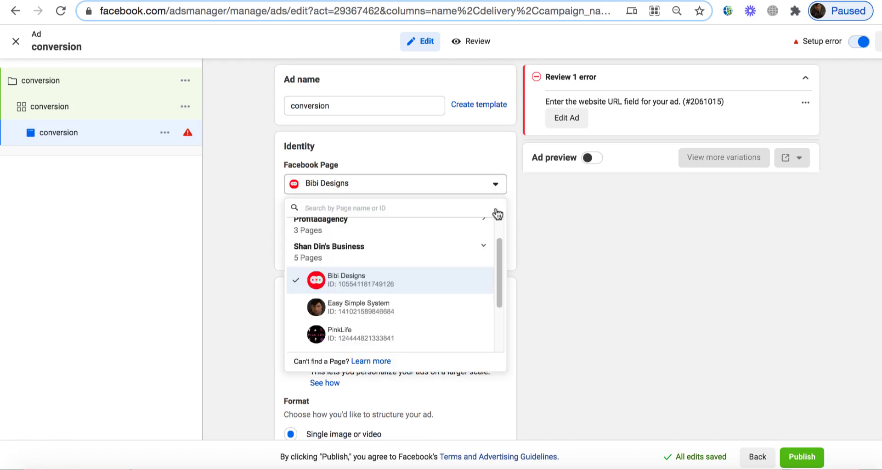
pyautogui.moveTo(500, 274); pyautogui.dragTo(494, 299)
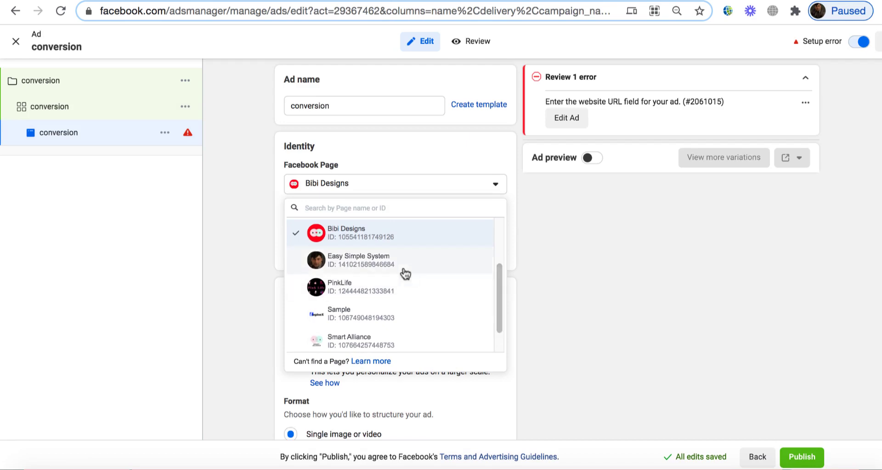
pyautogui.click(372, 266)
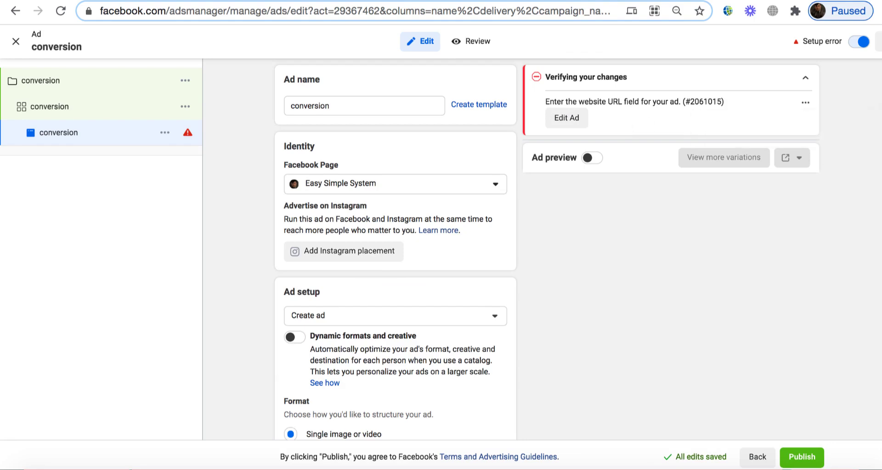
# Switch to Canva and create a blank Facebook Post design from the social media formats
pyautogui.scroll(-5, 396, 249)
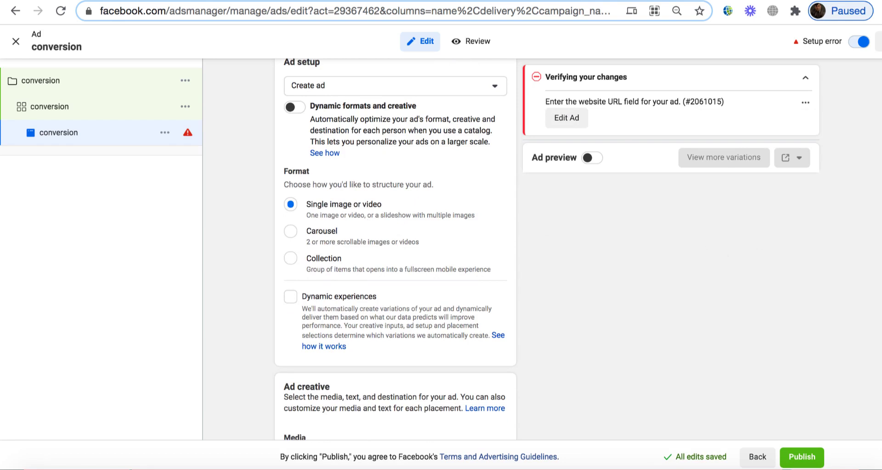
pyautogui.scroll(-6, 395, 248)
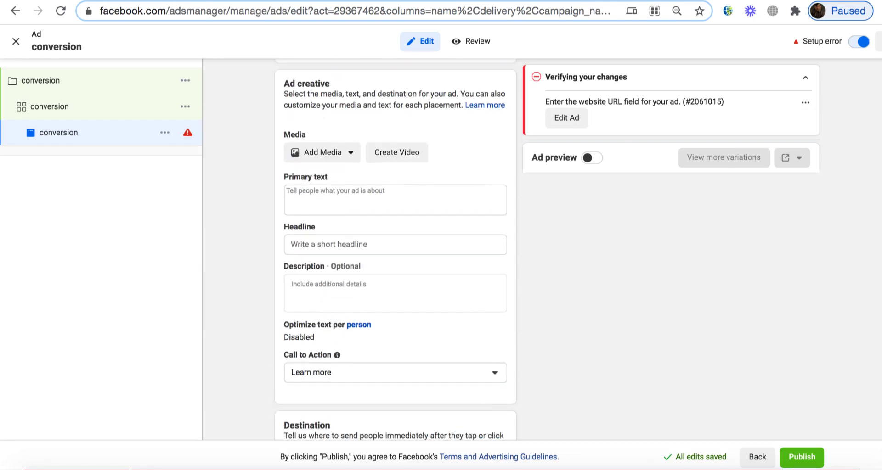
pyautogui.scroll(-1, 395, 249)
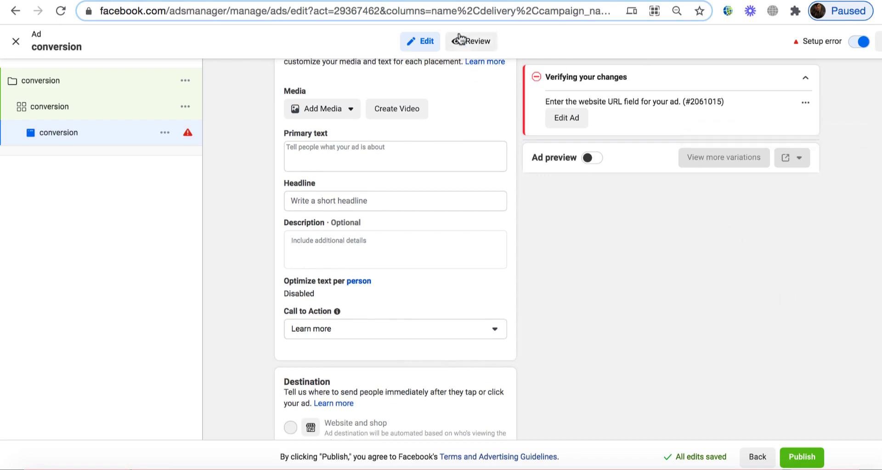
pyautogui.click(432, 0)
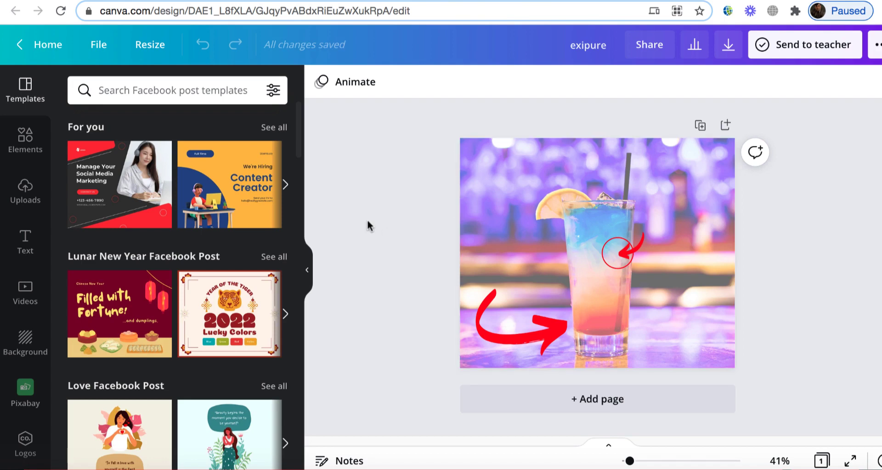
pyautogui.click(46, 46)
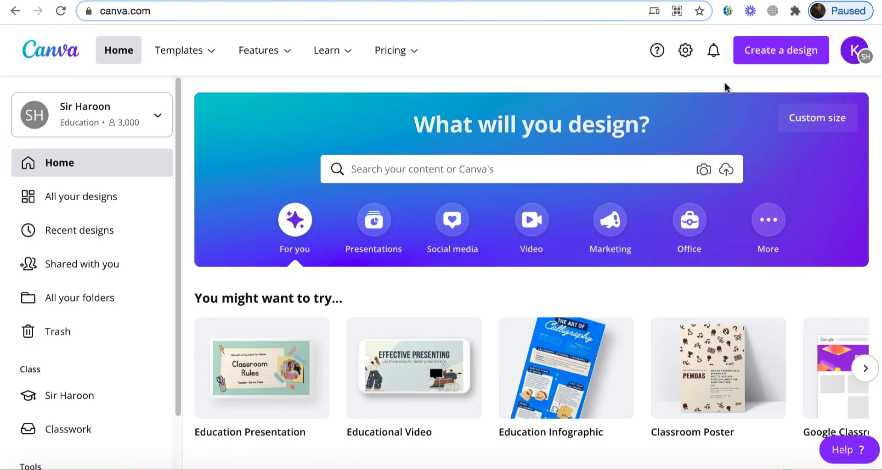
pyautogui.click(451, 260)
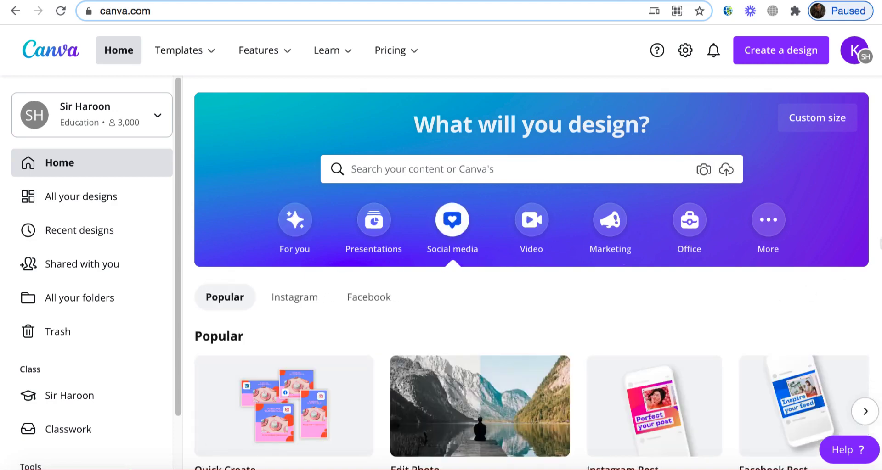
pyautogui.scroll(-3, 787, 269)
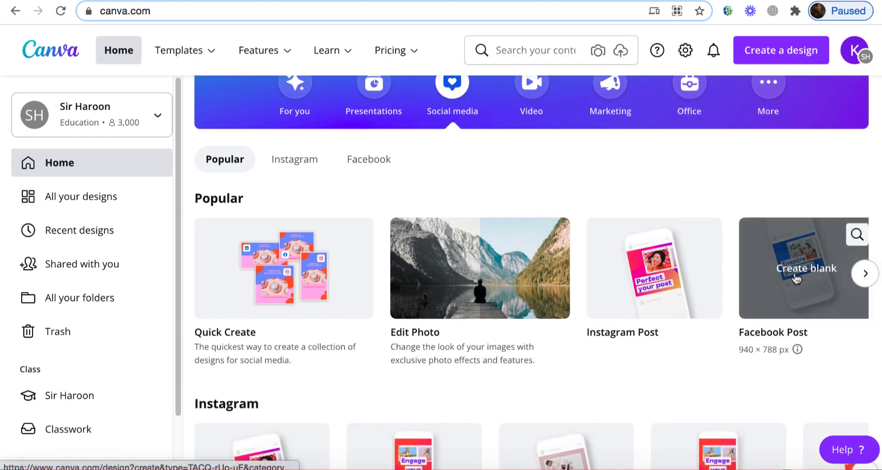
pyautogui.click(796, 278)
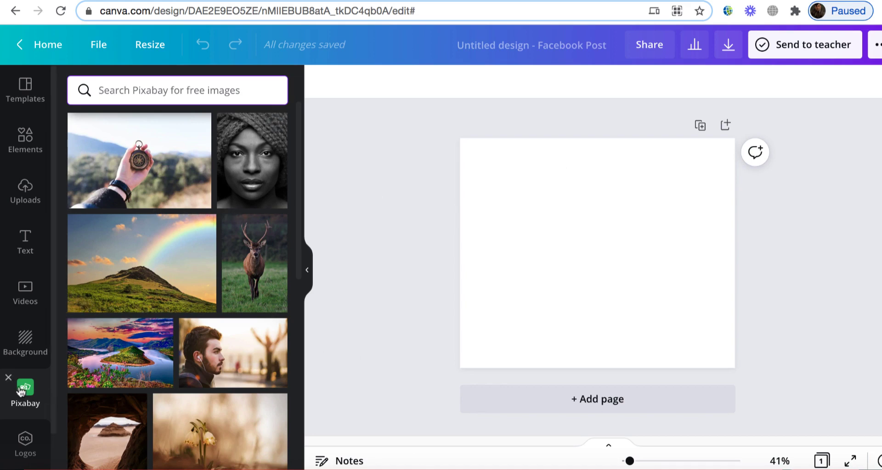
# Search Pixabay's free images for "weight loss"
pyautogui.click(19, 405)
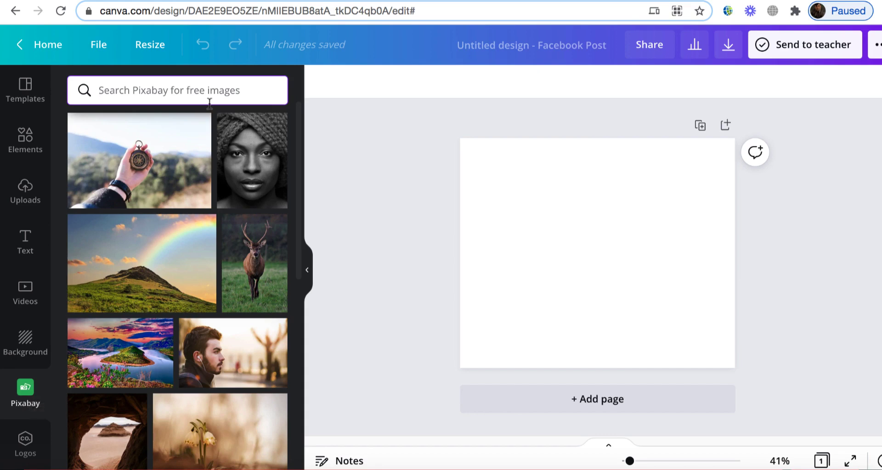
pyautogui.write('weight ')
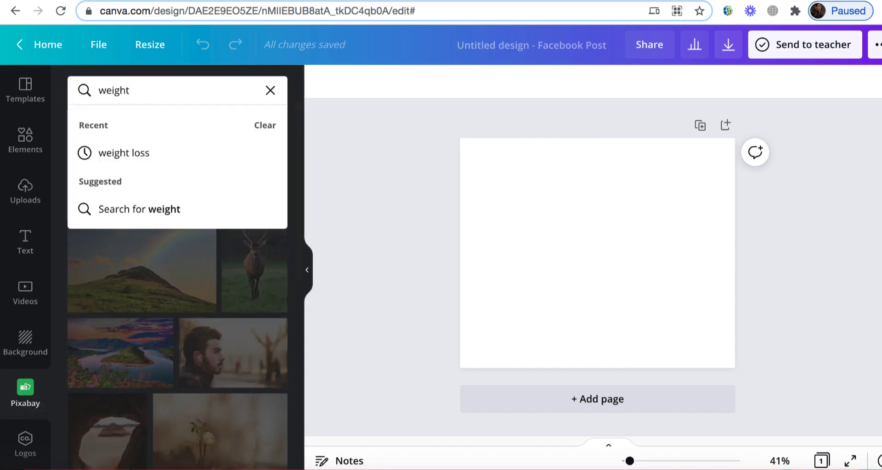
pyautogui.write('loss')
pyautogui.press('Return')
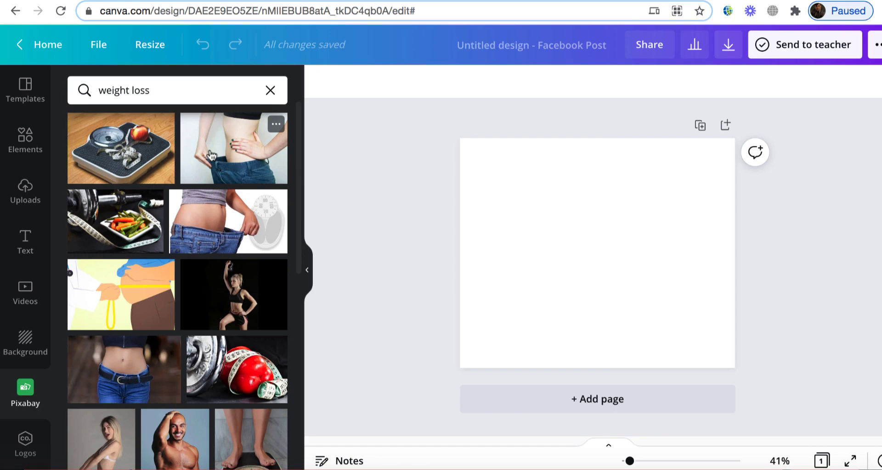
# Search Pixabay for "tonic" and add the blue and orange cocktail photo with the purple background to the page
pyautogui.click(270, 91)
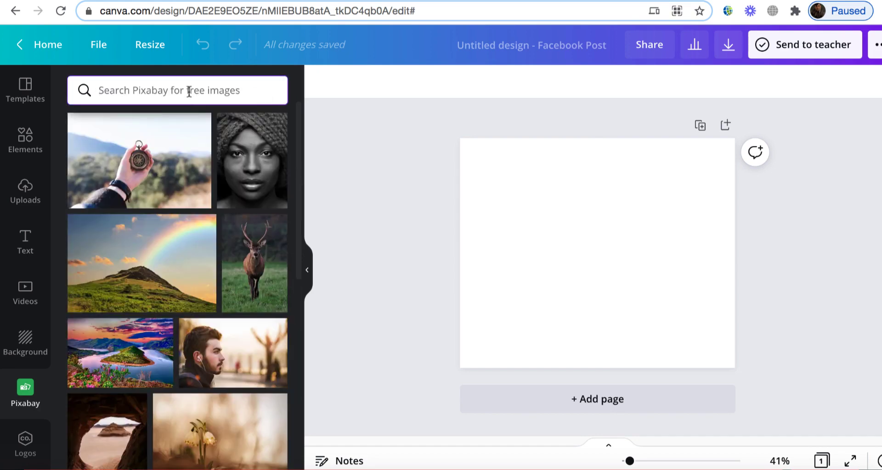
pyautogui.click(189, 90)
pyautogui.write('tonic')
pyautogui.press('Return')
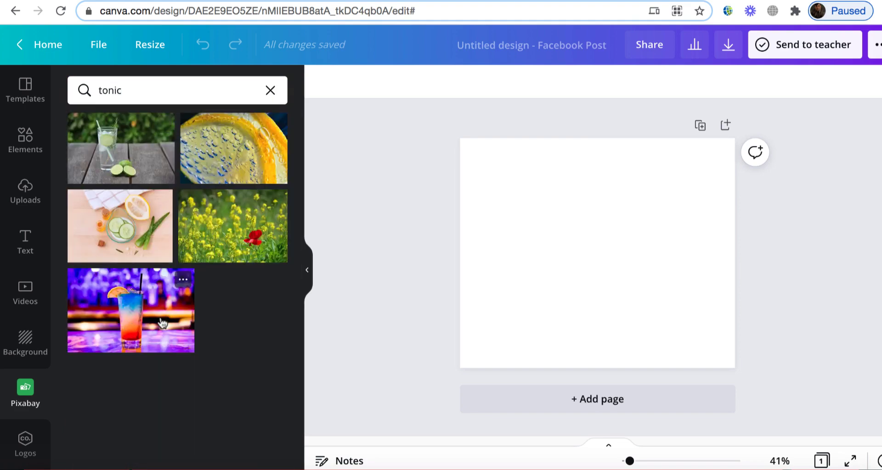
pyautogui.click(124, 313)
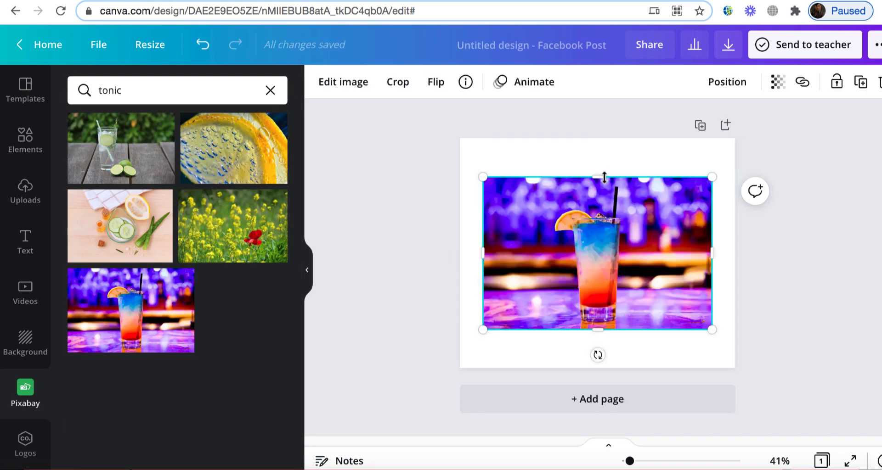
# Enlarge the cocktail photo until it fills the whole page
pyautogui.moveTo(604, 177); pyautogui.dragTo(605, 138)
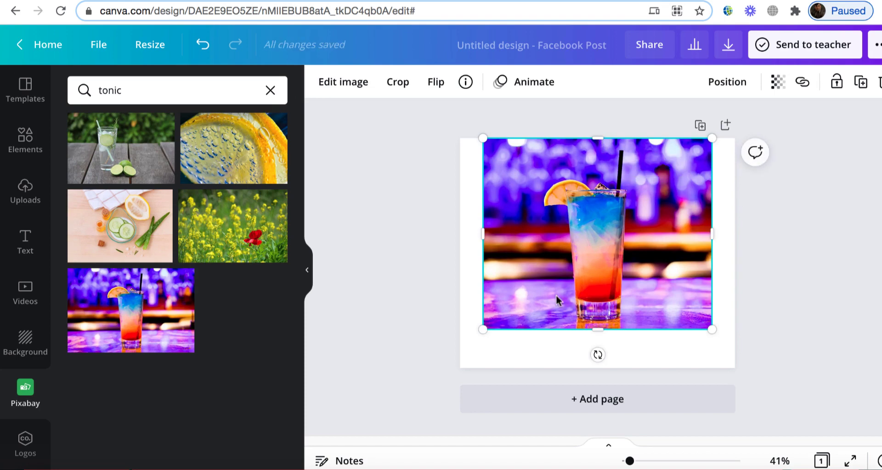
pyautogui.moveTo(482, 329); pyautogui.dragTo(457, 370)
pyautogui.click(827, 190)
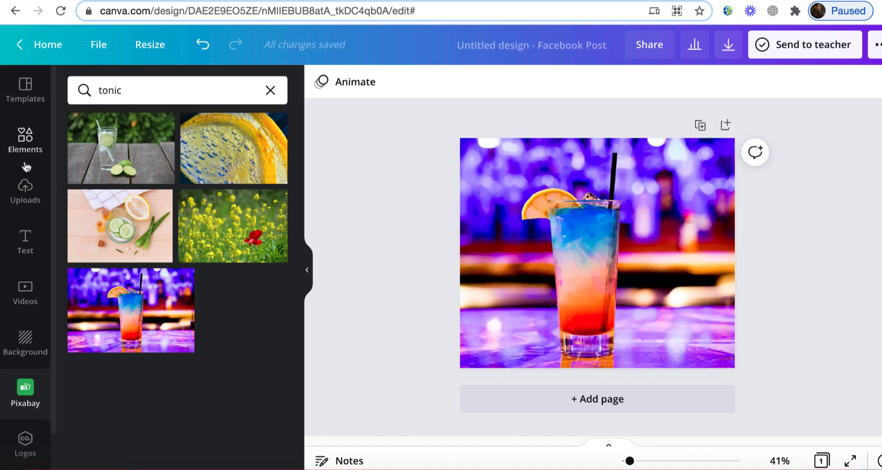
# Add the recently used hooked brush arrow, place it at the photo's lower left and shrink it to end at the glass
pyautogui.click(24, 143)
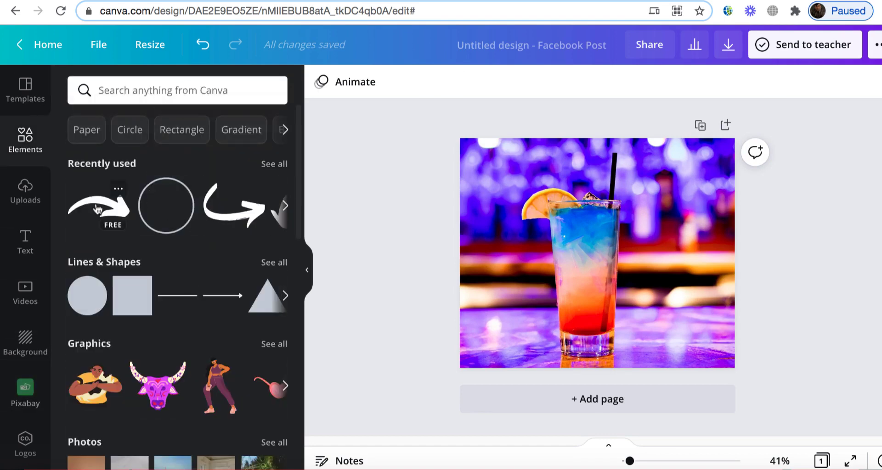
pyautogui.click(235, 219)
pyautogui.moveTo(563, 267); pyautogui.dragTo(503, 333)
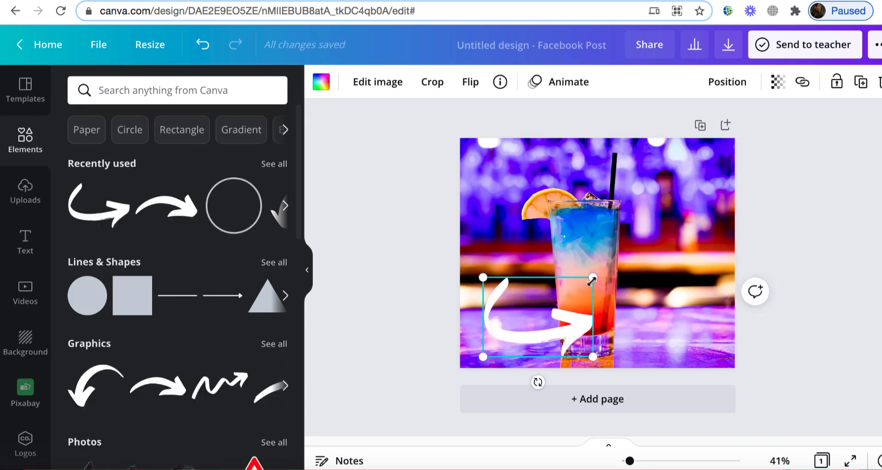
pyautogui.moveTo(592, 281); pyautogui.dragTo(558, 303)
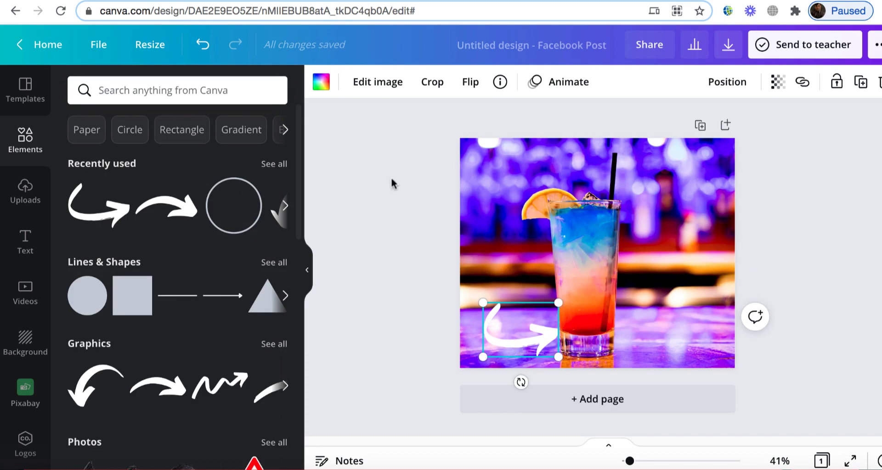
# Colour the hooked arrow red and shift it slightly up and left beside the base of the glass
pyautogui.click(321, 82)
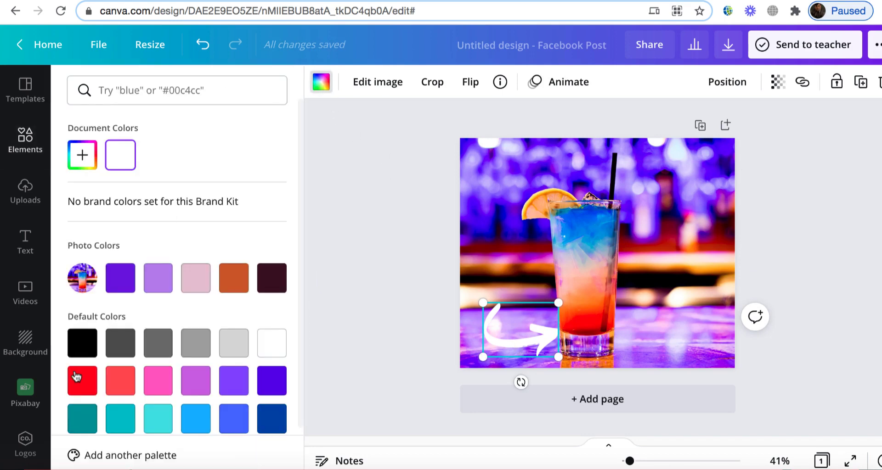
pyautogui.click(76, 377)
pyautogui.click(484, 346)
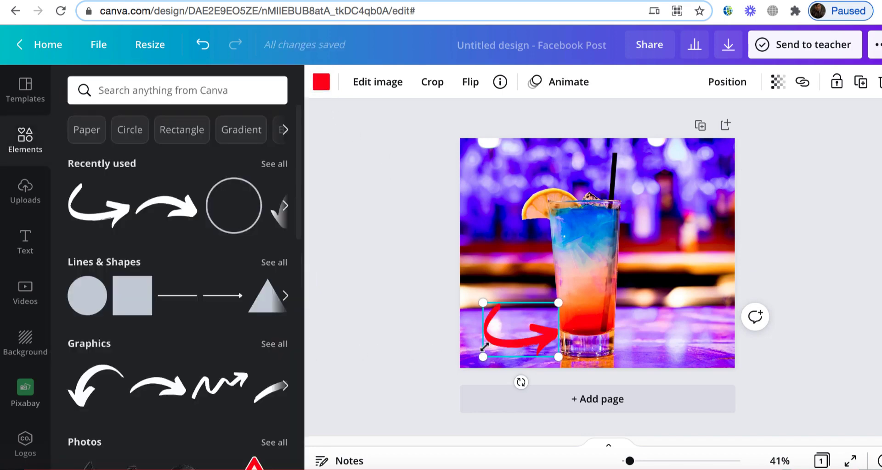
pyautogui.moveTo(511, 343)
pyautogui.mouseDown()
pyautogui.moveTo(504, 341)
pyautogui.moveTo(515, 336)
pyautogui.moveTo(506, 335)
pyautogui.mouseUp()
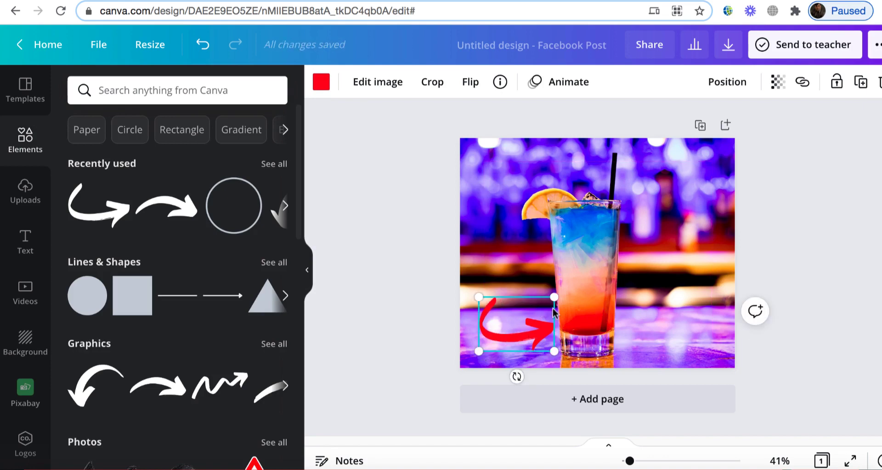
# Add a red circle outline and shrink it to a small ring over the middle of the glass
pyautogui.click(646, 306)
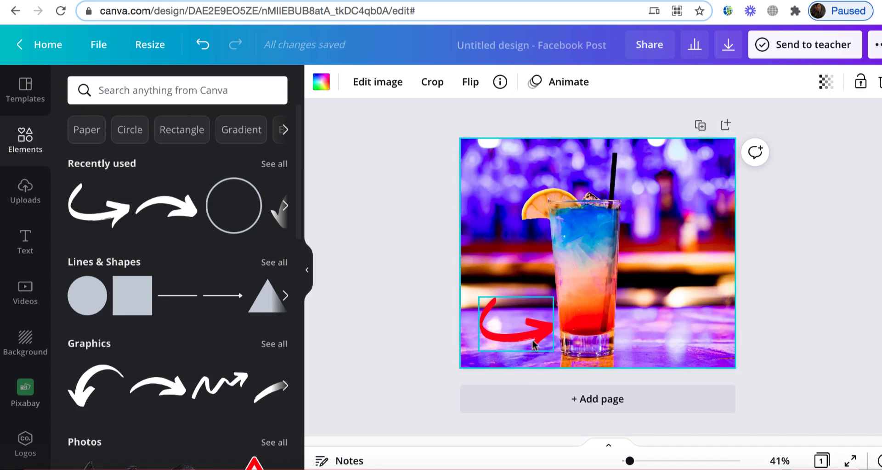
pyautogui.click(242, 219)
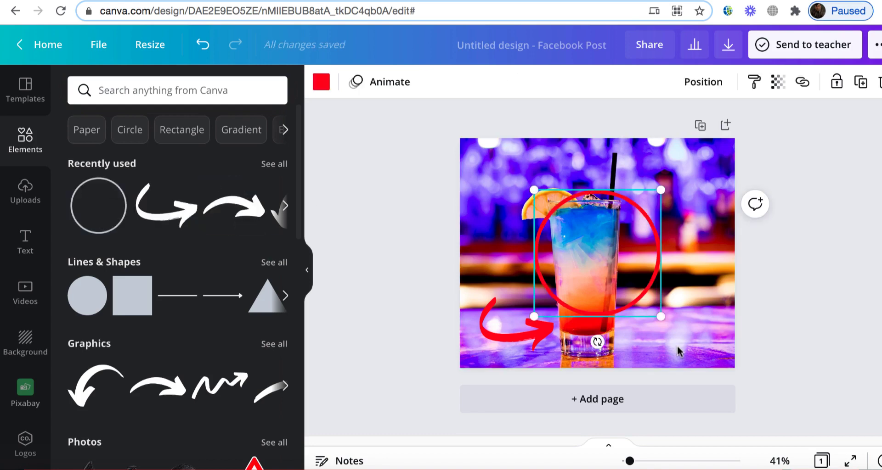
pyautogui.moveTo(660, 317); pyautogui.dragTo(597, 274)
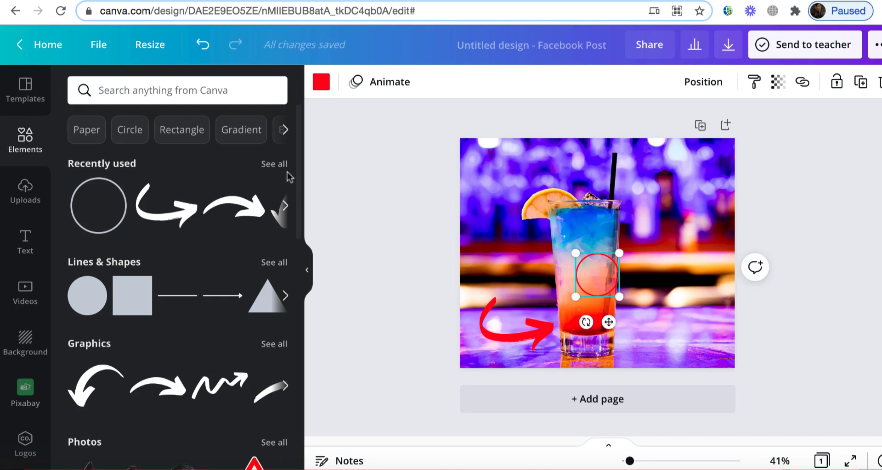
# Search the elements for "arrow" and add the white curved brush arrow to the design
pyautogui.click(202, 91)
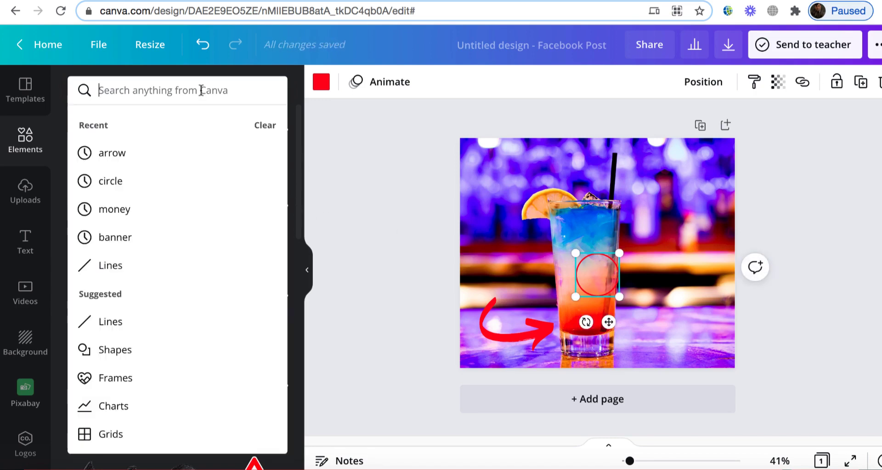
pyautogui.write('arrow')
pyautogui.press('Return')
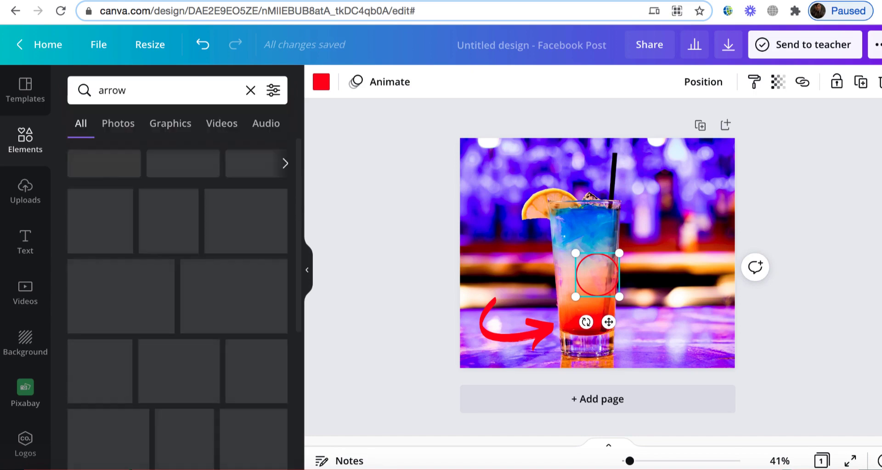
pyautogui.scroll(-2, 260, 216)
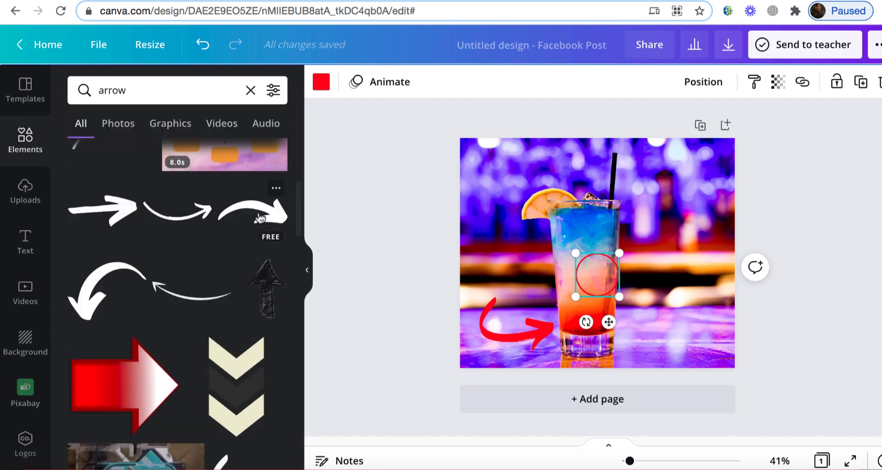
pyautogui.click(260, 216)
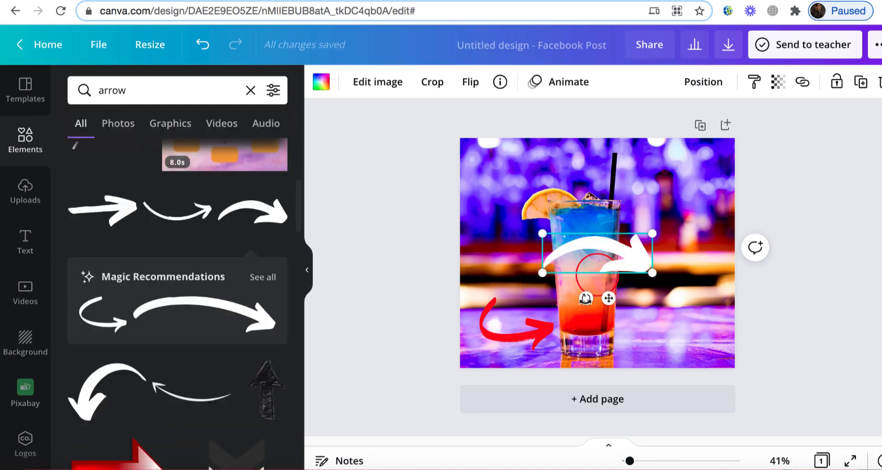
# Rotate the white arrow to point down-left, shrink it and place it with its tip inside the red circle
pyautogui.moveTo(584, 298); pyautogui.dragTo(358, 14)
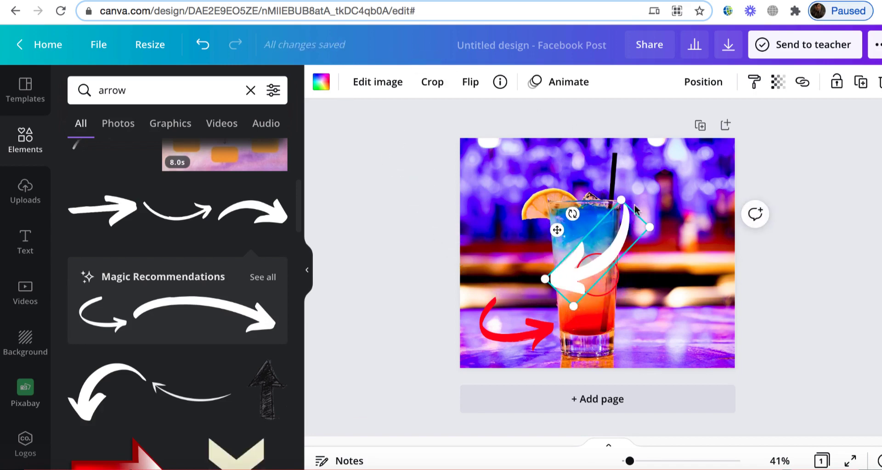
pyautogui.moveTo(619, 201); pyautogui.dragTo(597, 253)
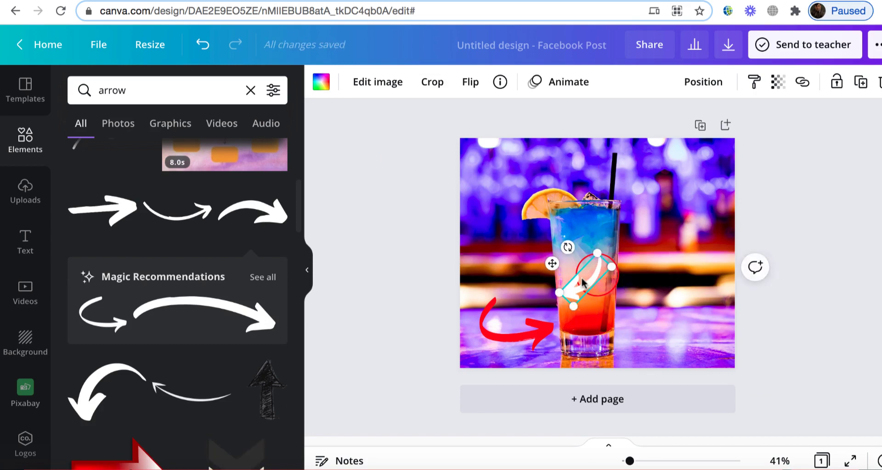
pyautogui.moveTo(572, 294); pyautogui.dragTo(609, 275)
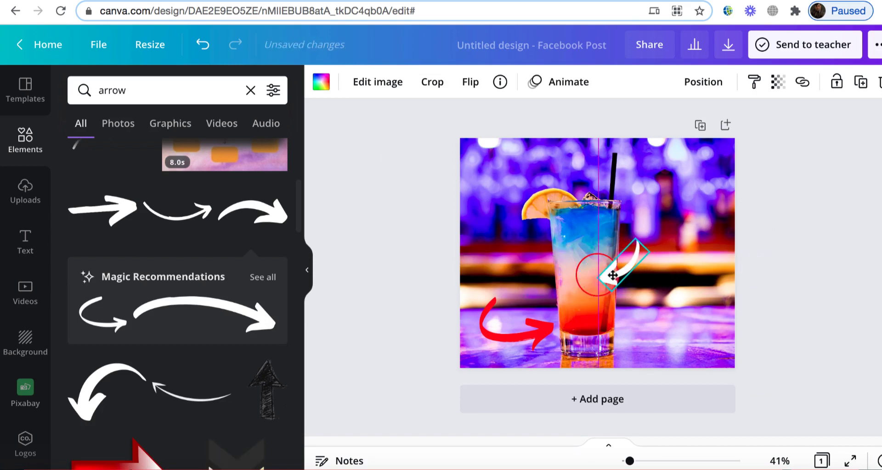
pyautogui.click(652, 309)
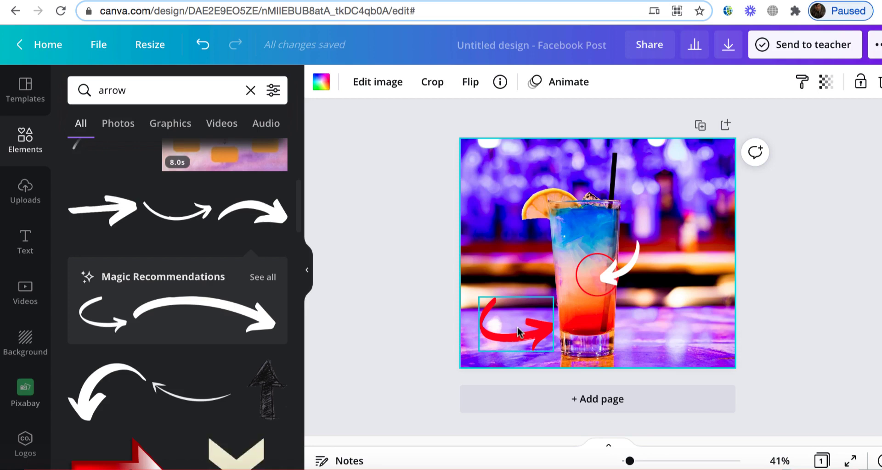
pyautogui.click(782, 327)
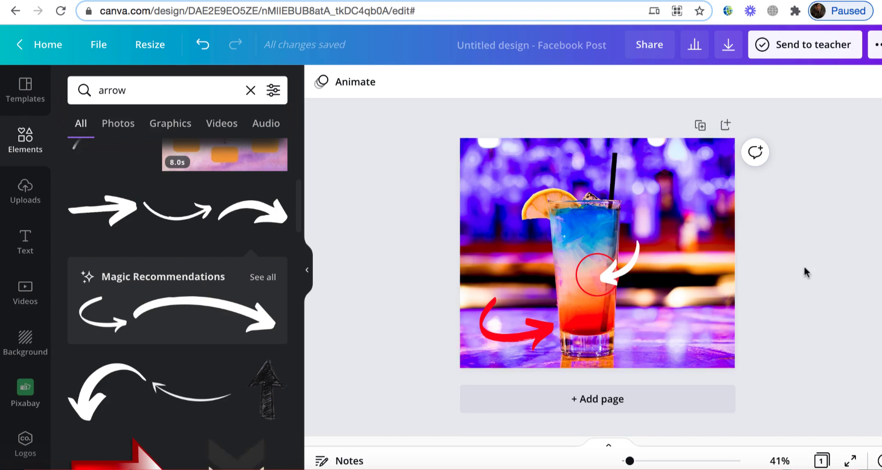
# Name the design "facebook campaign" and download it as a PNG image at size 1
pyautogui.click(560, 43)
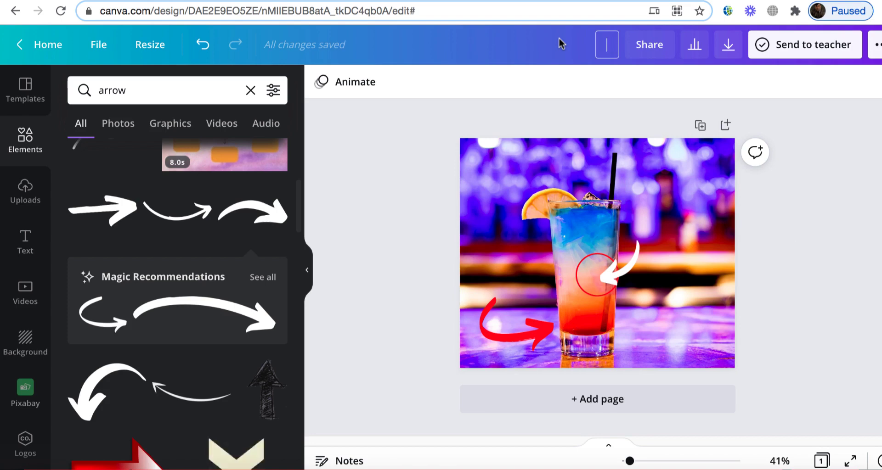
pyautogui.write('facebook campaign')
pyautogui.press('Return')
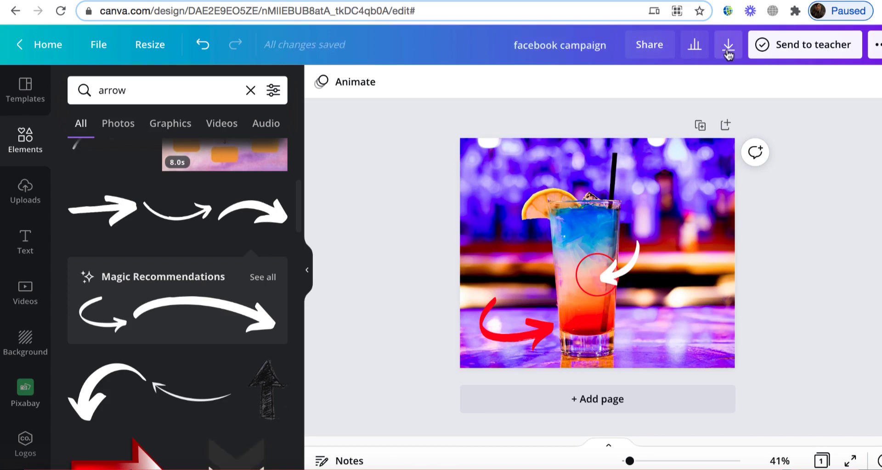
pyautogui.click(729, 55)
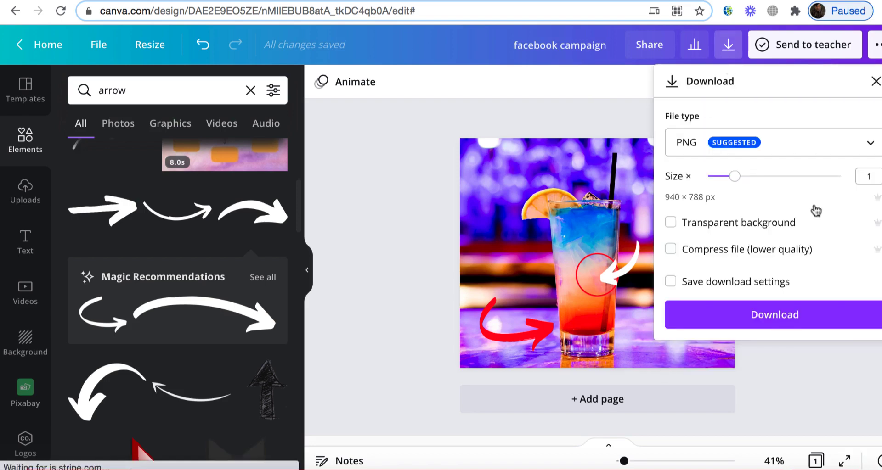
pyautogui.click(767, 325)
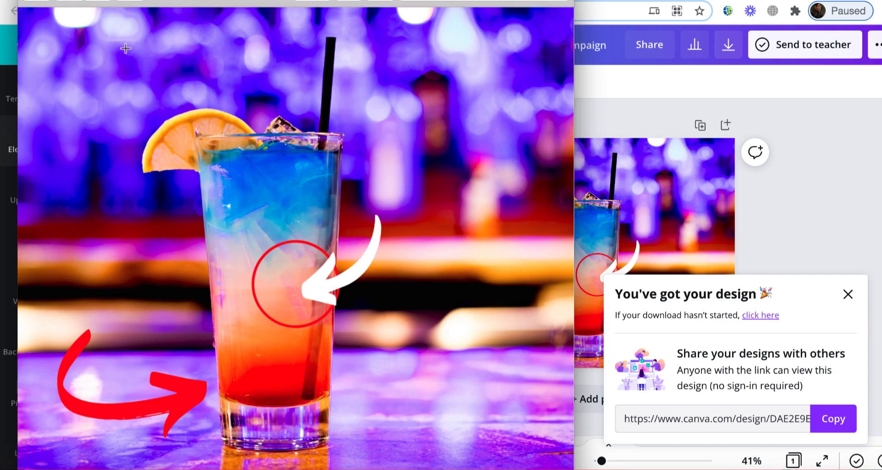
pyautogui.press('Escape')
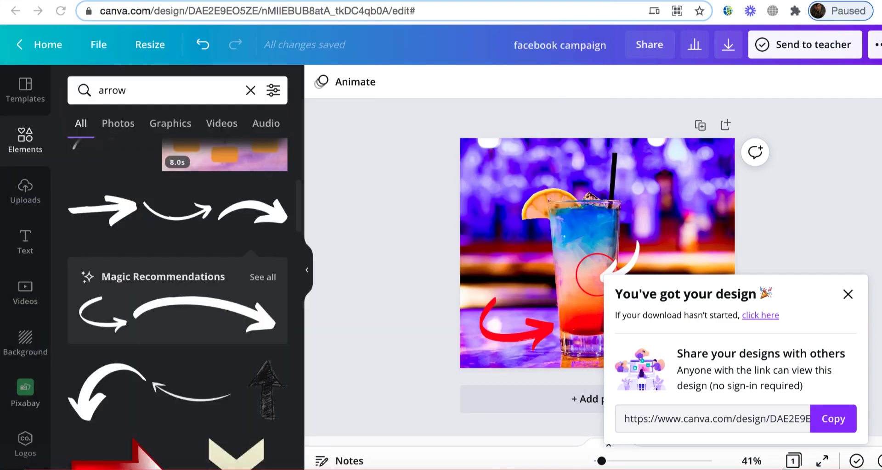
# In Ads Manager, set the primary text to "scientist discover the root cause of belly fat Click on the Learn More Below to find out about the discovery"
pyautogui.hotkey('ctrl', 'Tab')
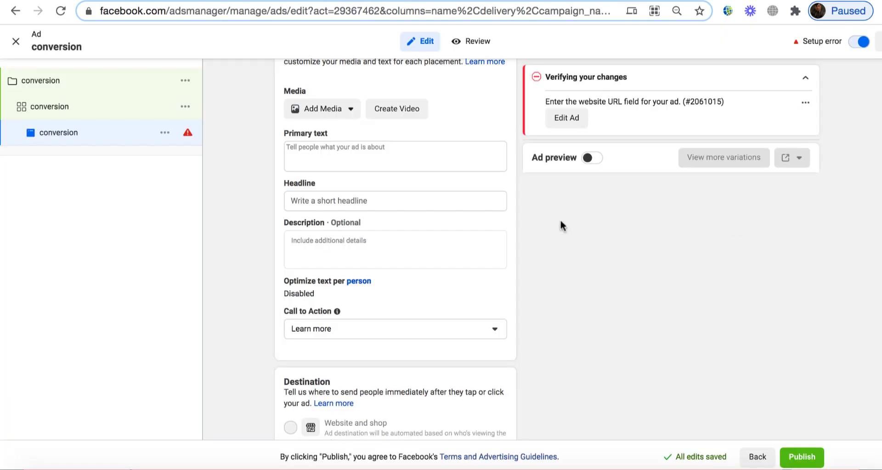
pyautogui.click(322, 161)
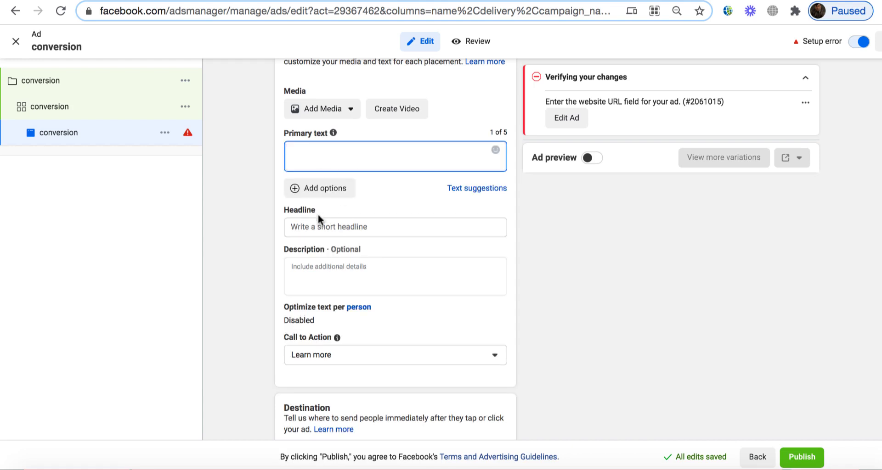
pyautogui.click(573, 262)
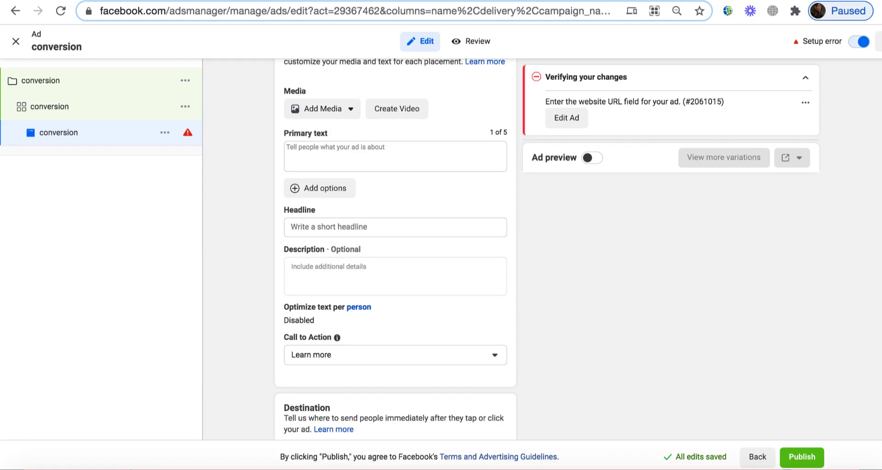
pyautogui.hotkey('ctrl', 'Tab')
pyautogui.click(327, 154)
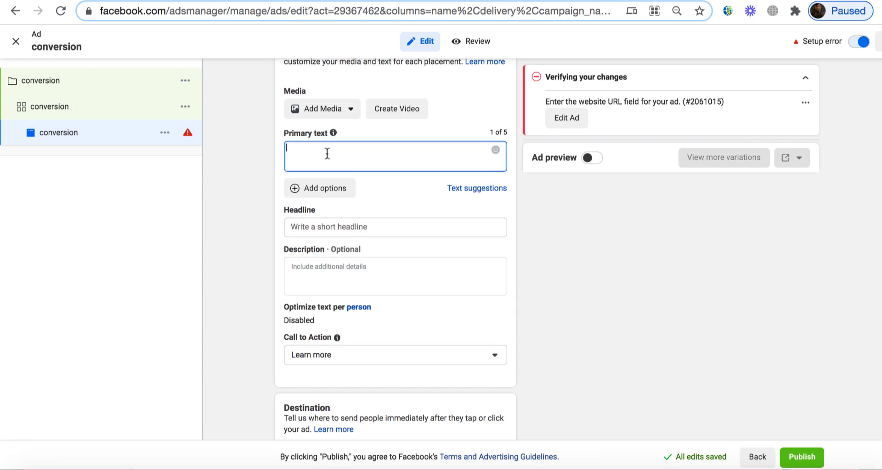
pyautogui.write('scientist discover the root cause of belly fat  Click on the Learn More Below  to find out about the discovery')
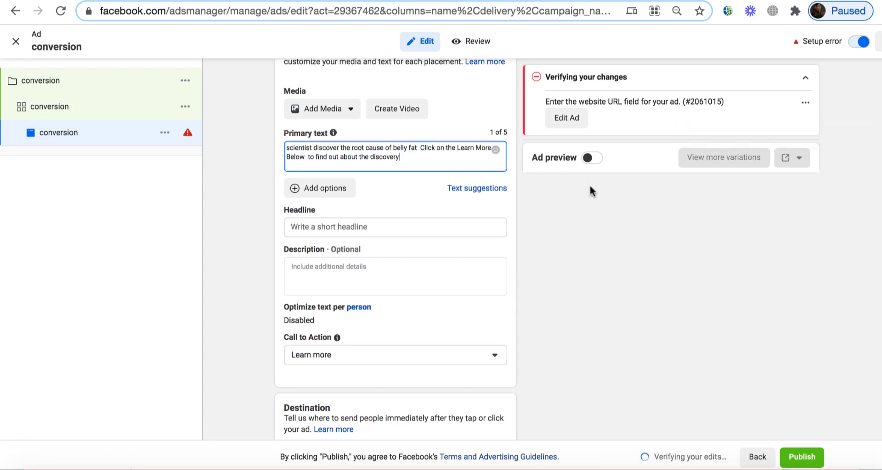
# Turn on the ad preview and upload facebook campaign.png from the Desktop as the ad image, with the recommended 1:1 crop and no enhancements
pyautogui.click(589, 158)
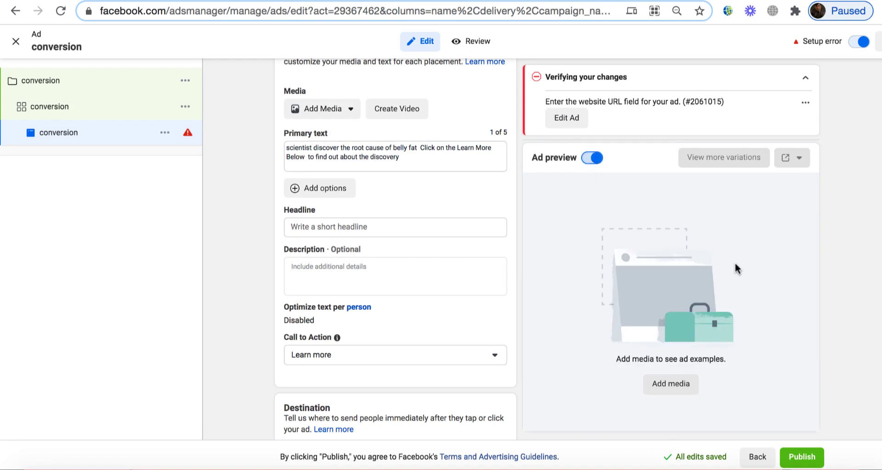
pyautogui.scroll(-2, 735, 264)
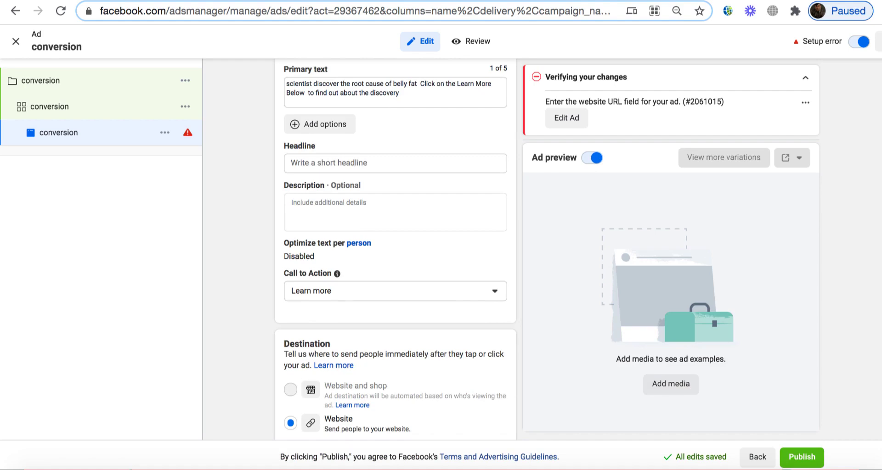
pyautogui.scroll(-3, 395, 248)
pyautogui.scroll(8, 395, 248)
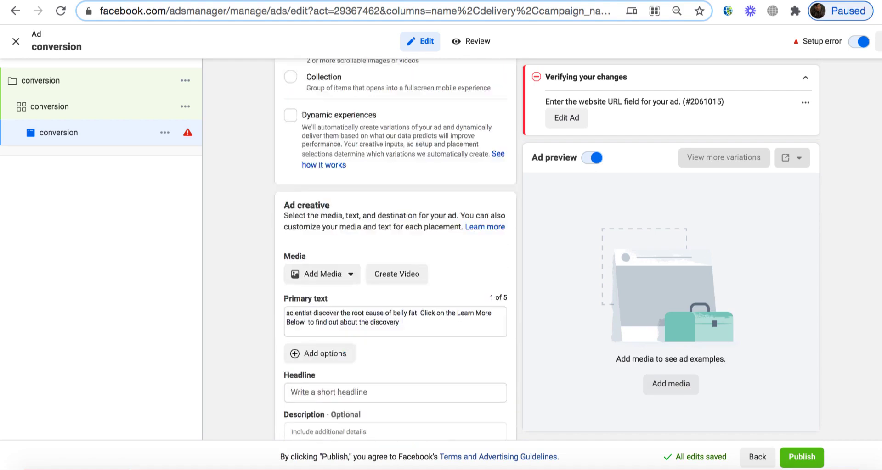
pyautogui.scroll(1, 395, 248)
pyautogui.scroll(-1, 443, 285)
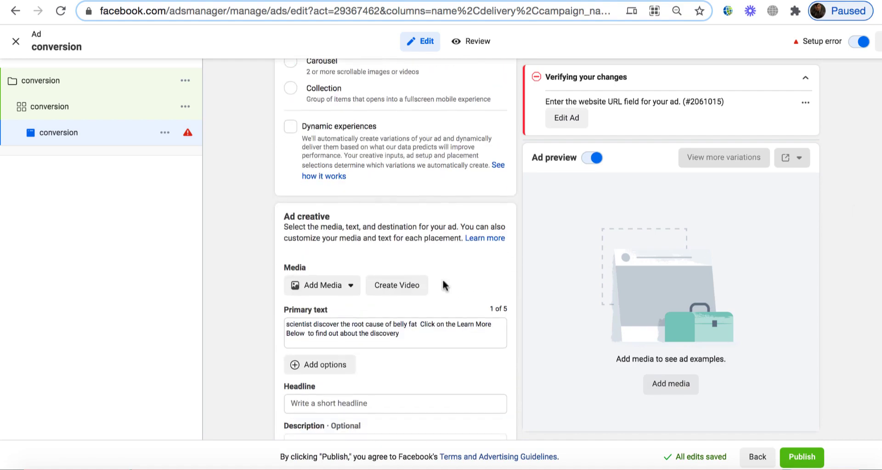
pyautogui.click(356, 289)
pyautogui.click(321, 312)
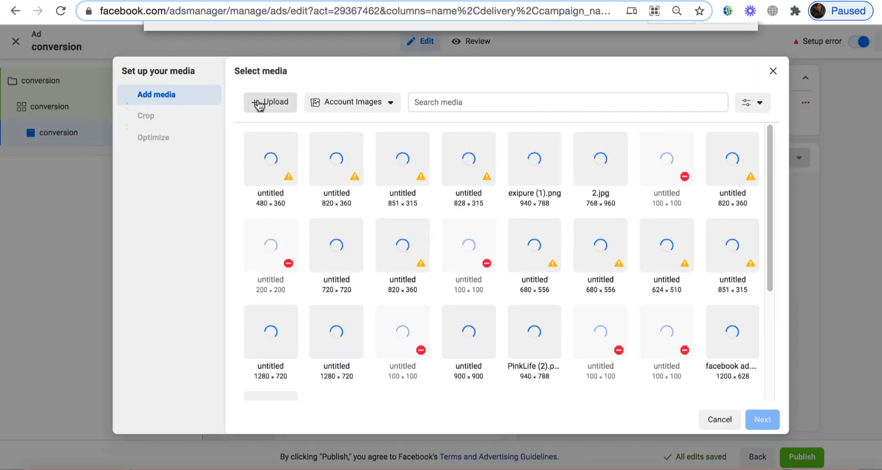
pyautogui.click(258, 103)
pyautogui.scroll(5, 329, 192)
pyautogui.click(329, 190)
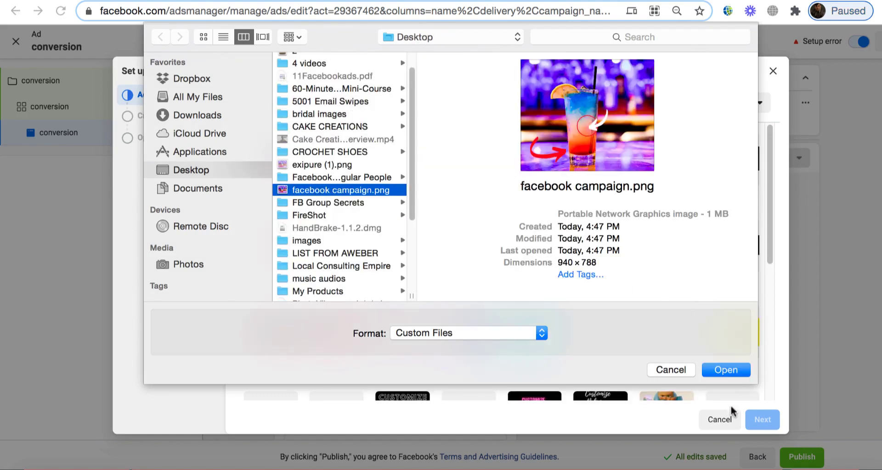
pyautogui.click(724, 372)
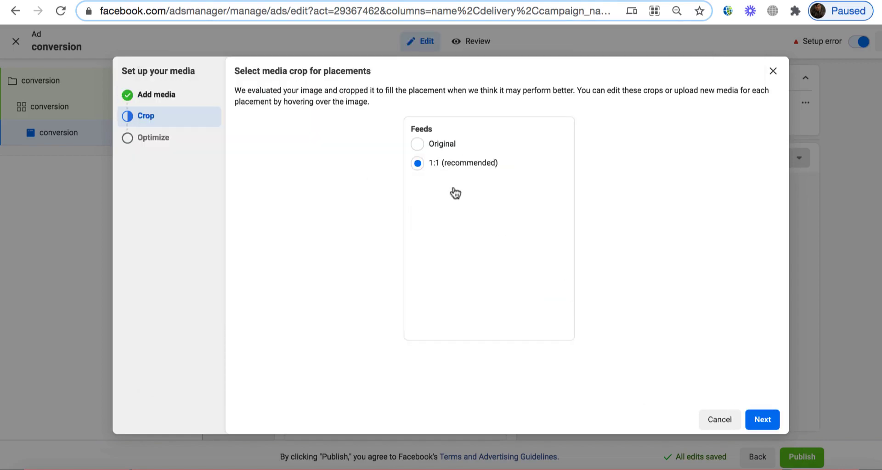
pyautogui.click(760, 425)
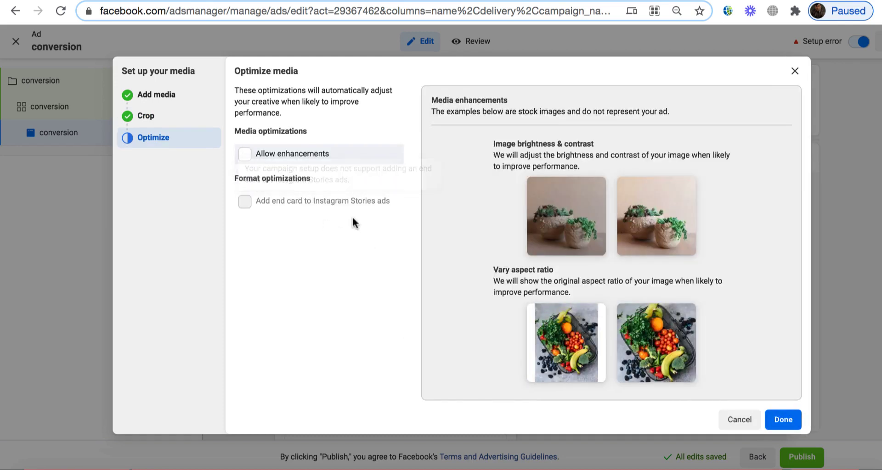
pyautogui.click(782, 420)
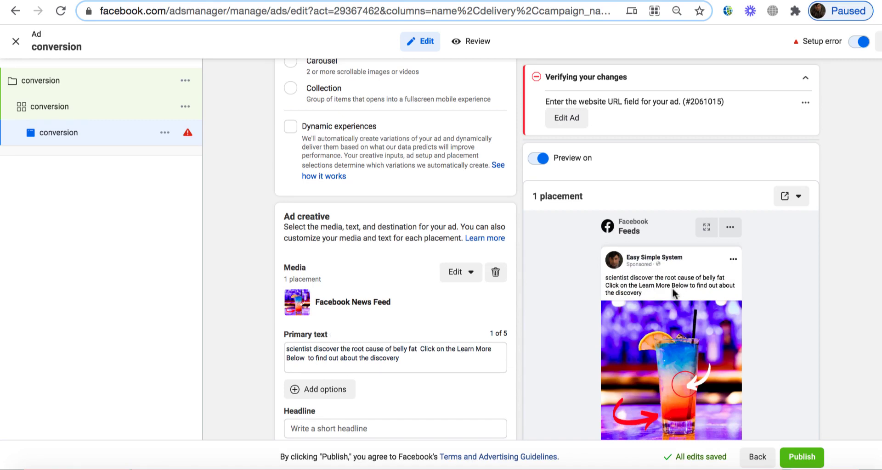
# Copy the live address of the exipure funnel's squeeze page in systeme.io and set it as the Facebook ad's website URL
pyautogui.scroll(-6, 672, 288)
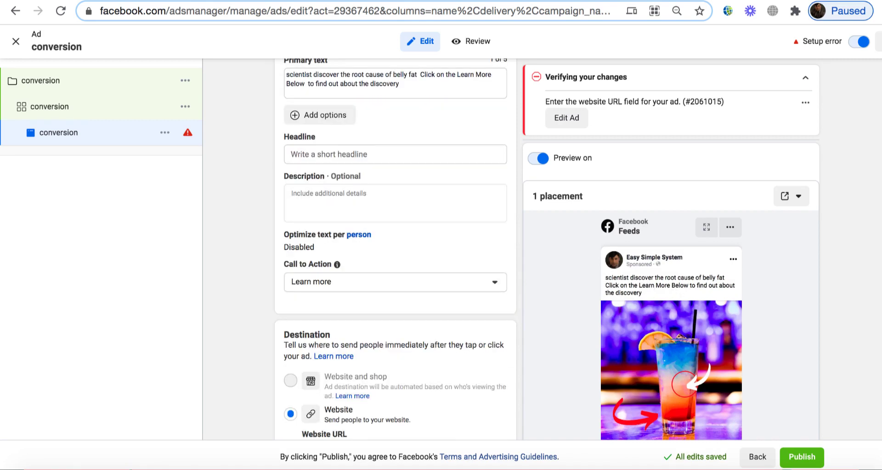
pyautogui.scroll(-1, 395, 251)
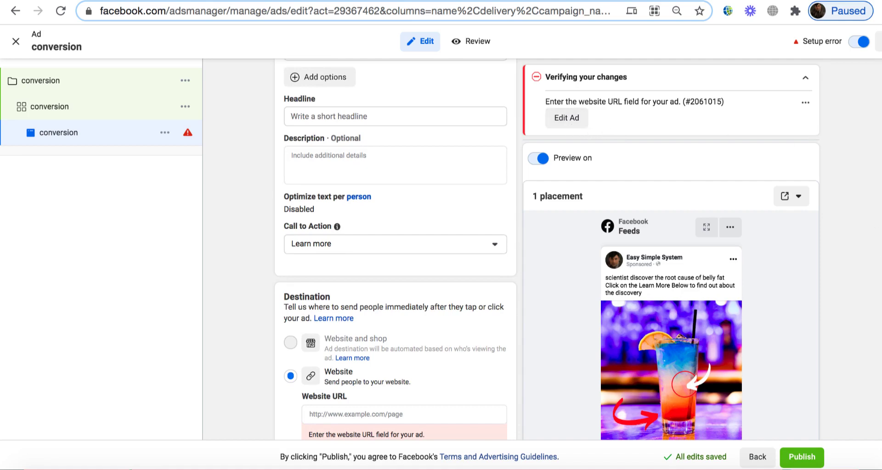
pyautogui.scroll(-1, 396, 251)
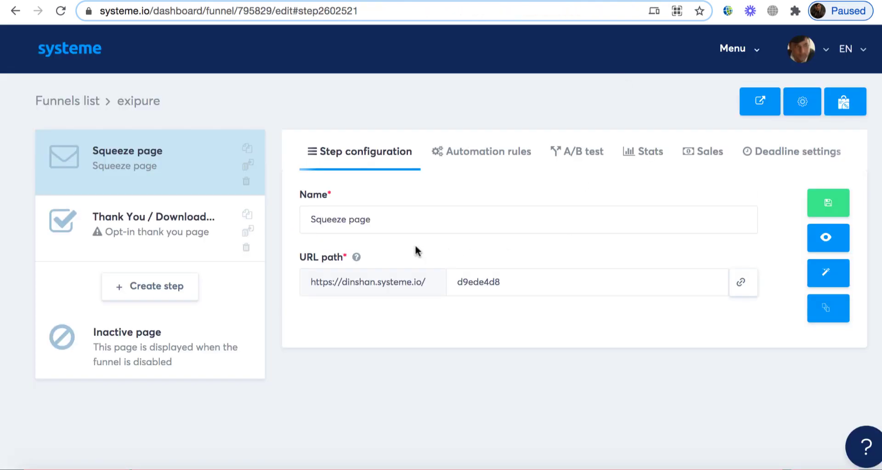
pyautogui.click(824, 241)
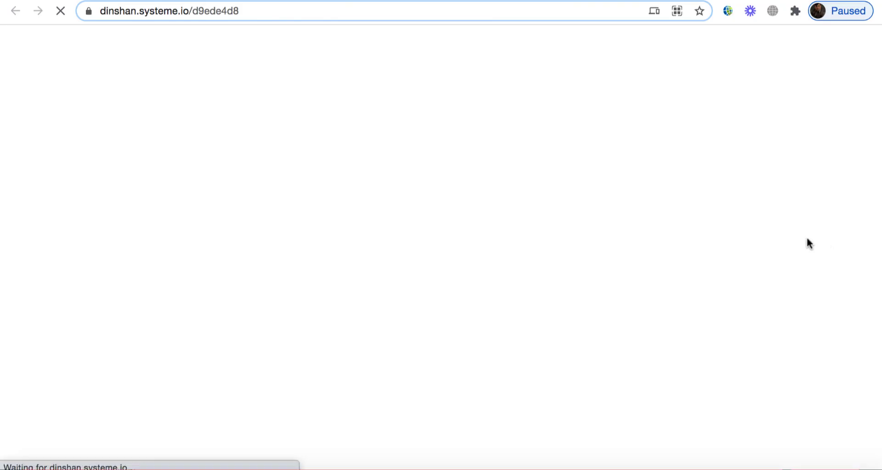
pyautogui.click(172, 17)
pyautogui.hotkey('ctrl', 'c')
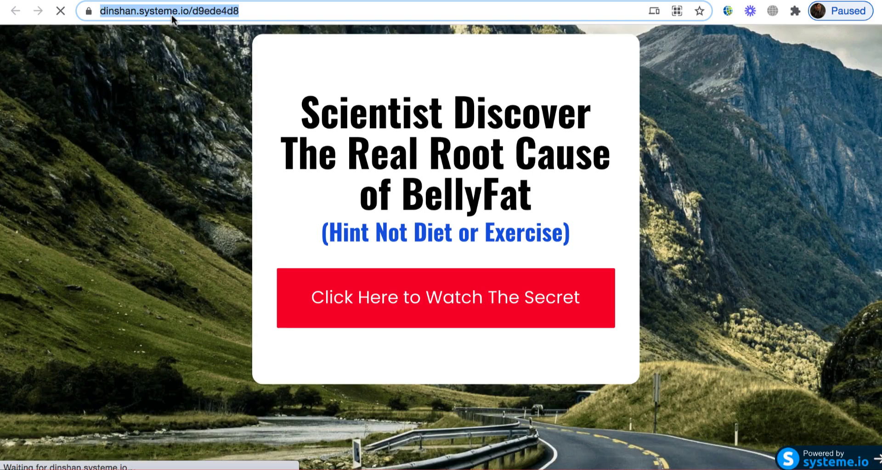
pyautogui.click(597, 4)
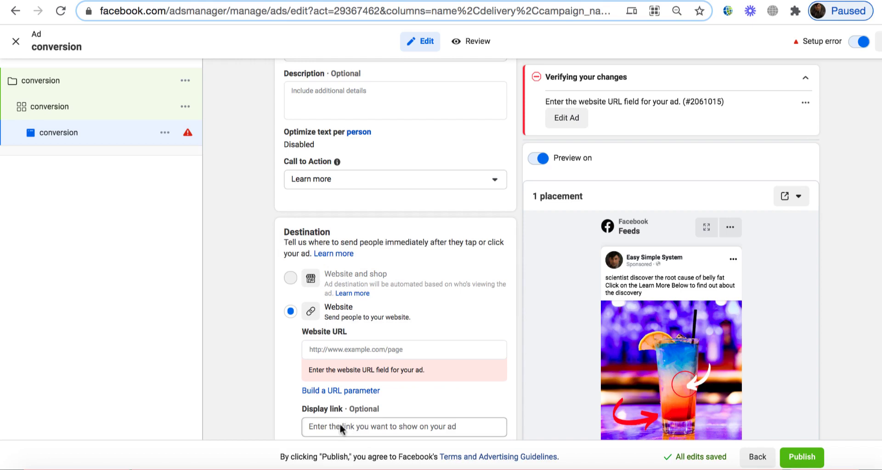
pyautogui.click(339, 348)
pyautogui.hotkey('ctrl', 'v')
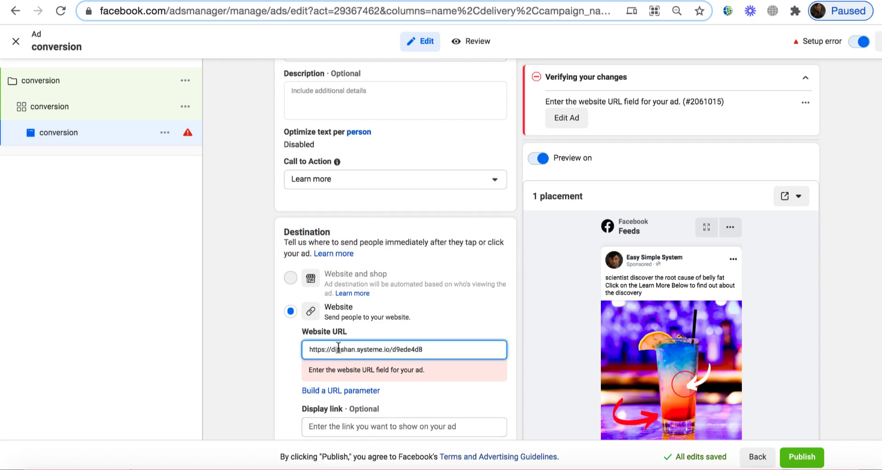
# Set the ad's headline to "40% off Today"
pyautogui.scroll(-1, 339, 348)
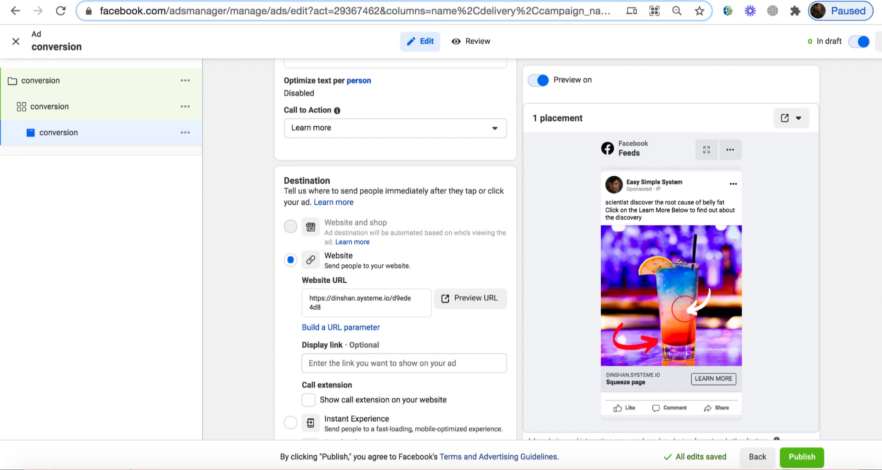
pyautogui.scroll(-1, 395, 249)
pyautogui.scroll(5, 395, 248)
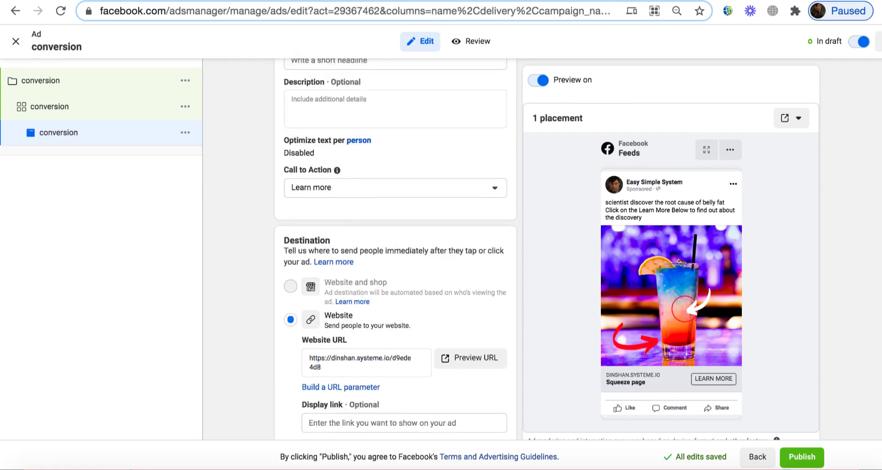
pyautogui.scroll(2, 396, 248)
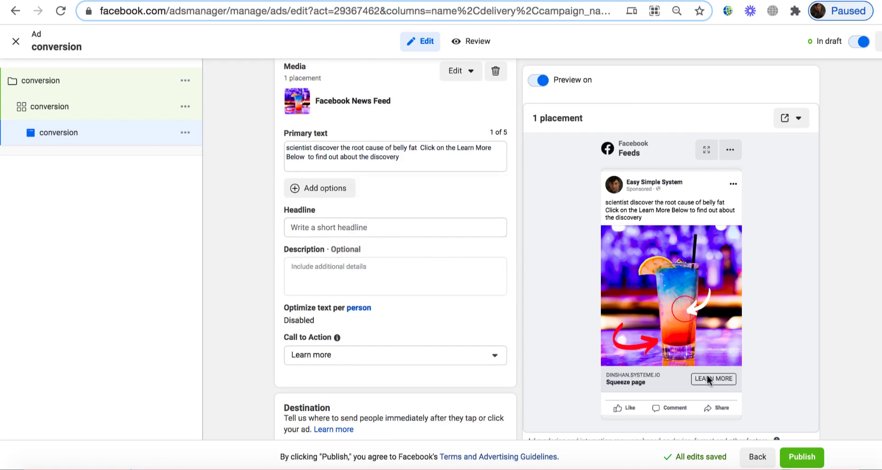
pyautogui.click(299, 226)
pyautogui.write('40% off Today')
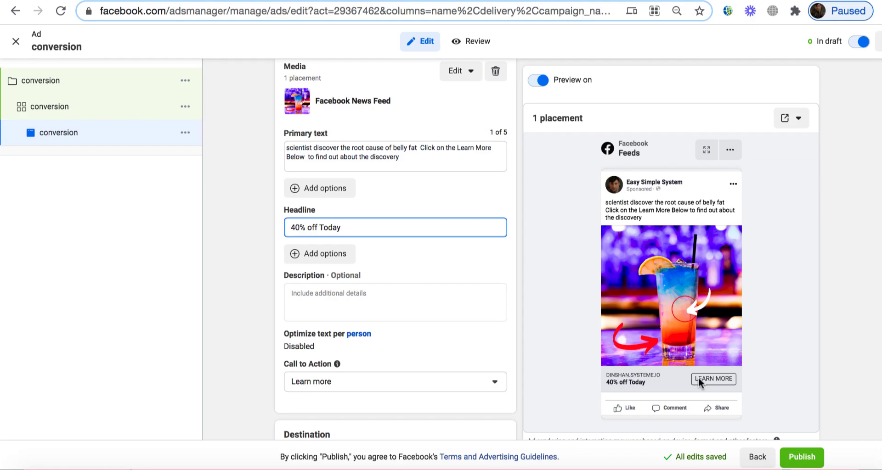
# Test the live squeeze page's "Click Here to Watch The Secret" link, look through the Exipure sales page and return to the Facebook ad
pyautogui.hotkey('ctrl', 'Tab')
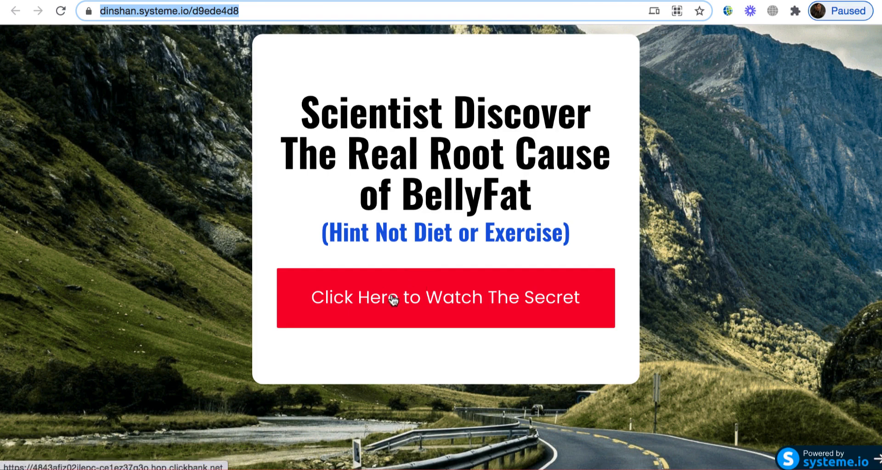
pyautogui.click(408, 309)
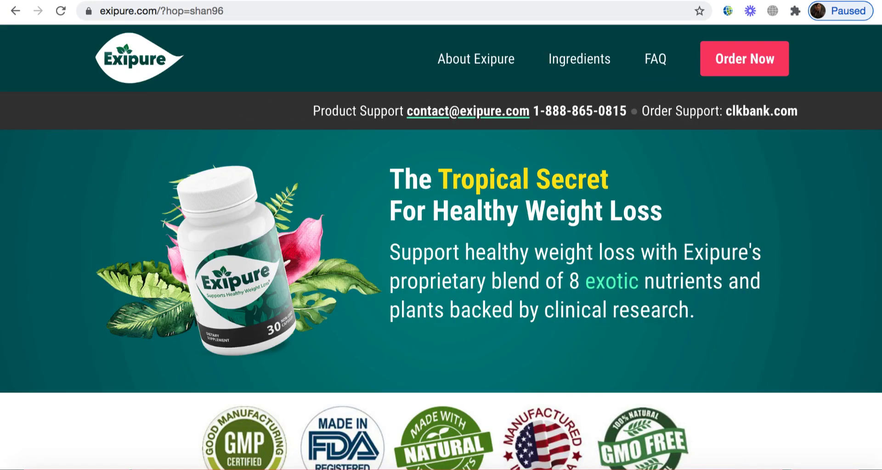
pyautogui.scroll(-6, 441, 280)
pyautogui.scroll(6, 441, 280)
pyautogui.click(545, 1)
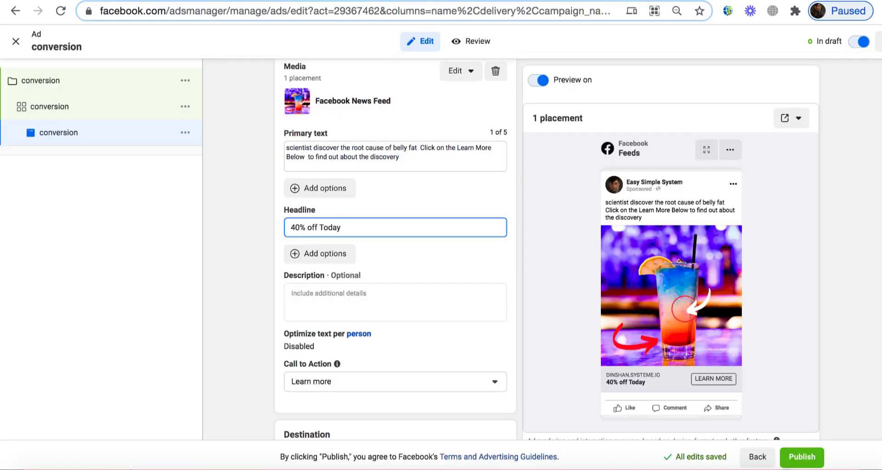